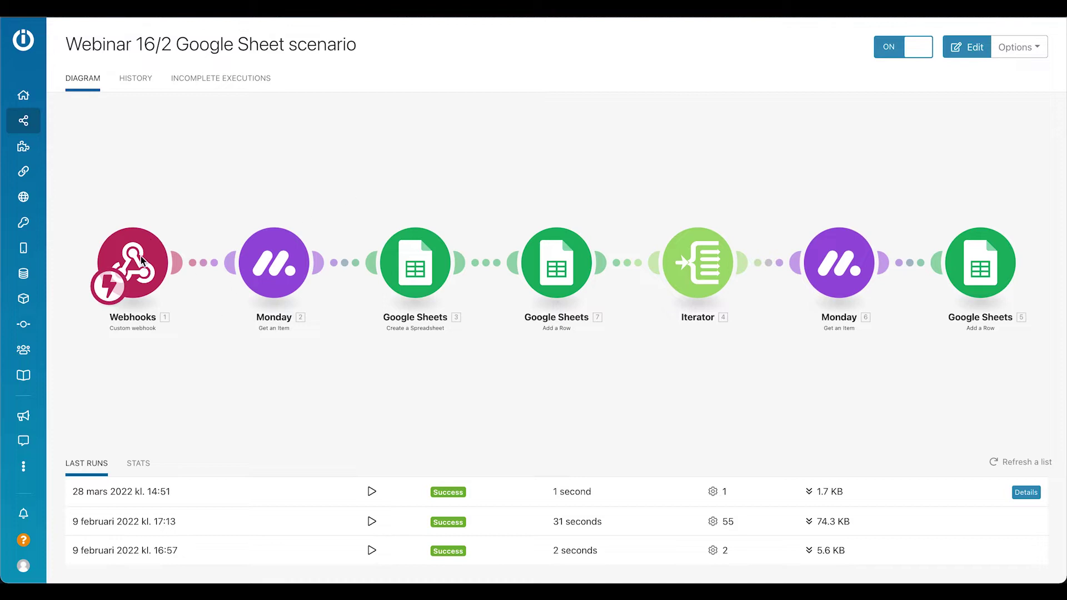
- Open the Webinar 16/2 Google Sheet scenario in Make's editor
click(332, 312)
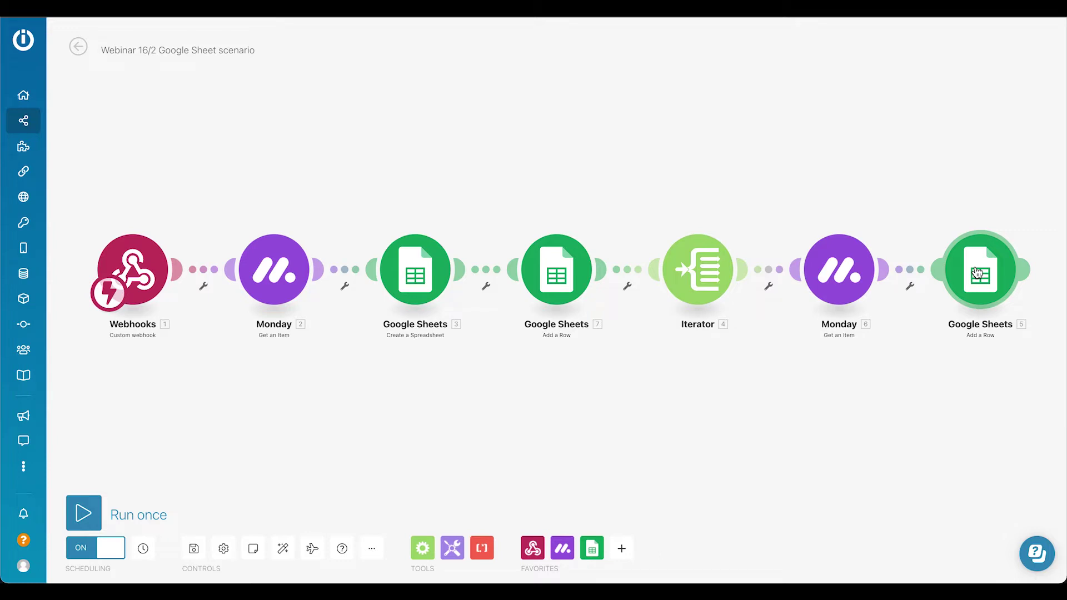
- On the Project Overview (webinar) board, set Project Whiskey's Create snapshot Sheet status to Snapshot
key(alt+Tab)
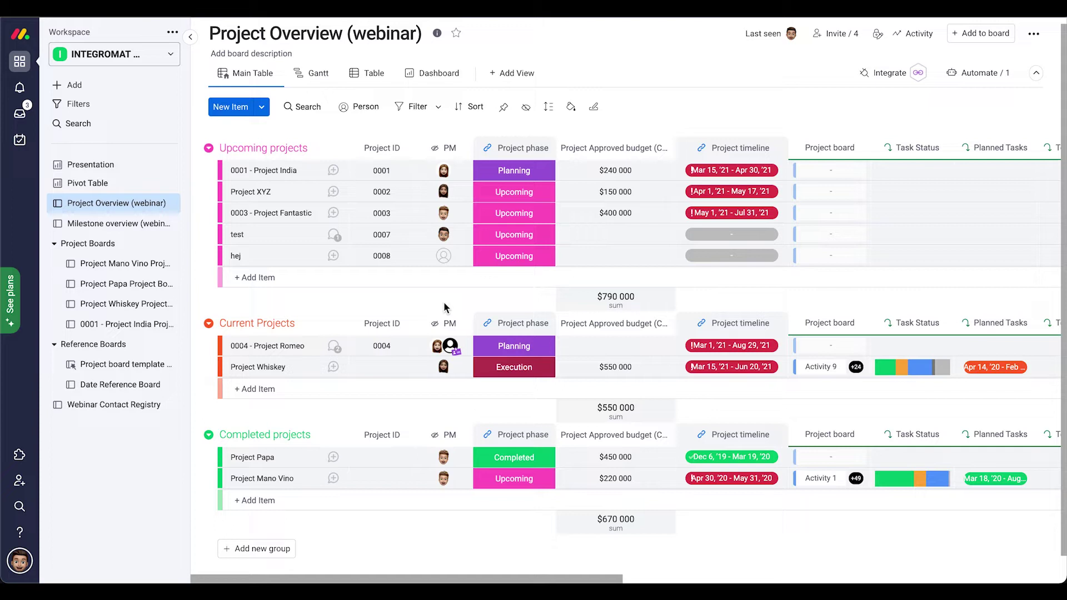
scroll(438, 303, right, 15)
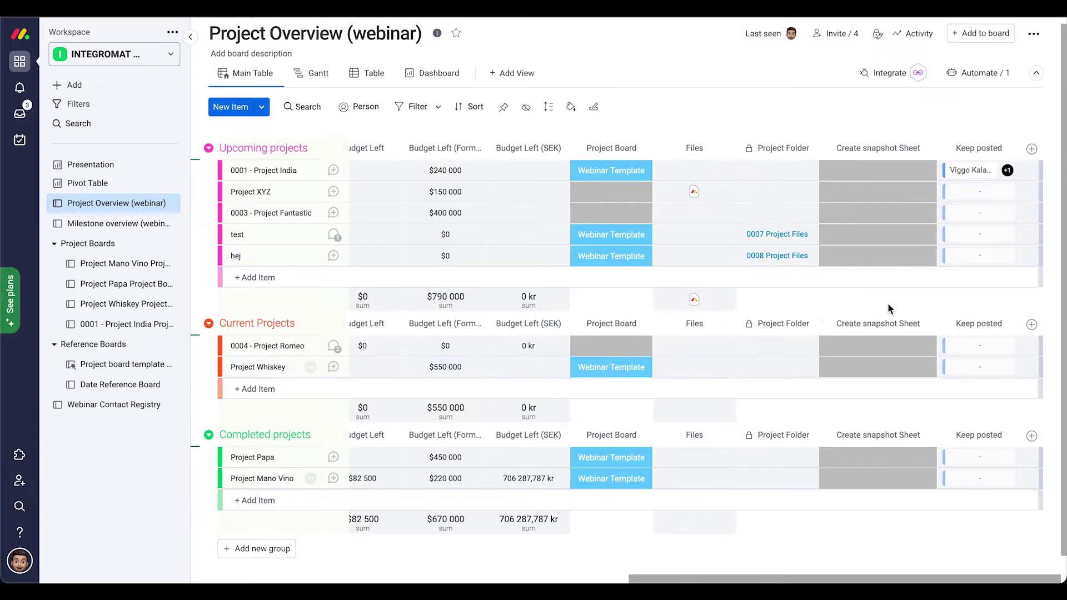
scroll(823, 384, left, 2)
scroll(814, 390, left, 10)
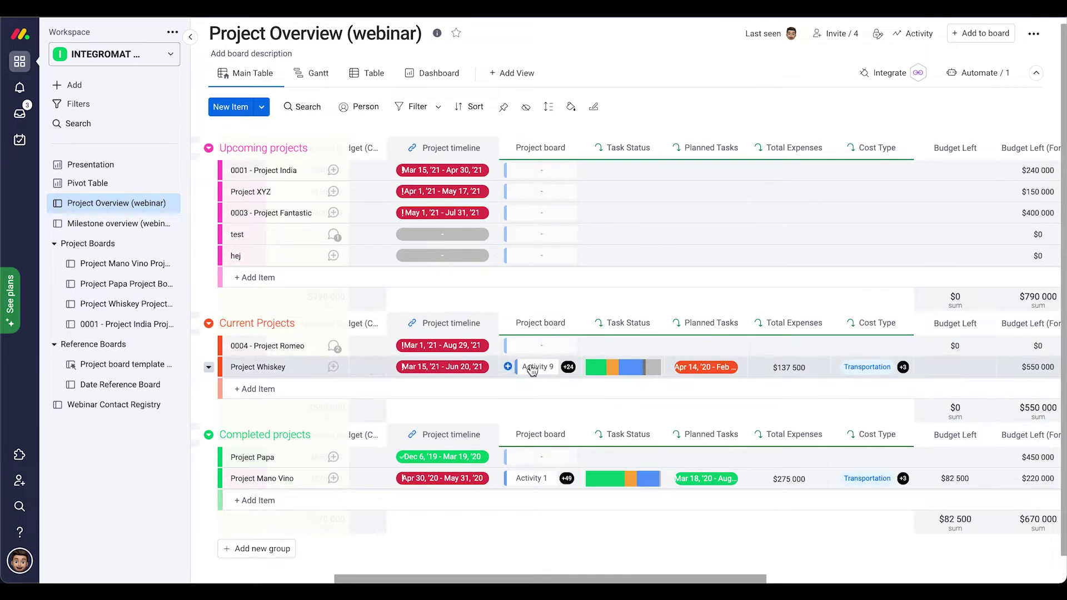
scroll(734, 417, right, 10)
scroll(735, 415, right, 1)
click(866, 368)
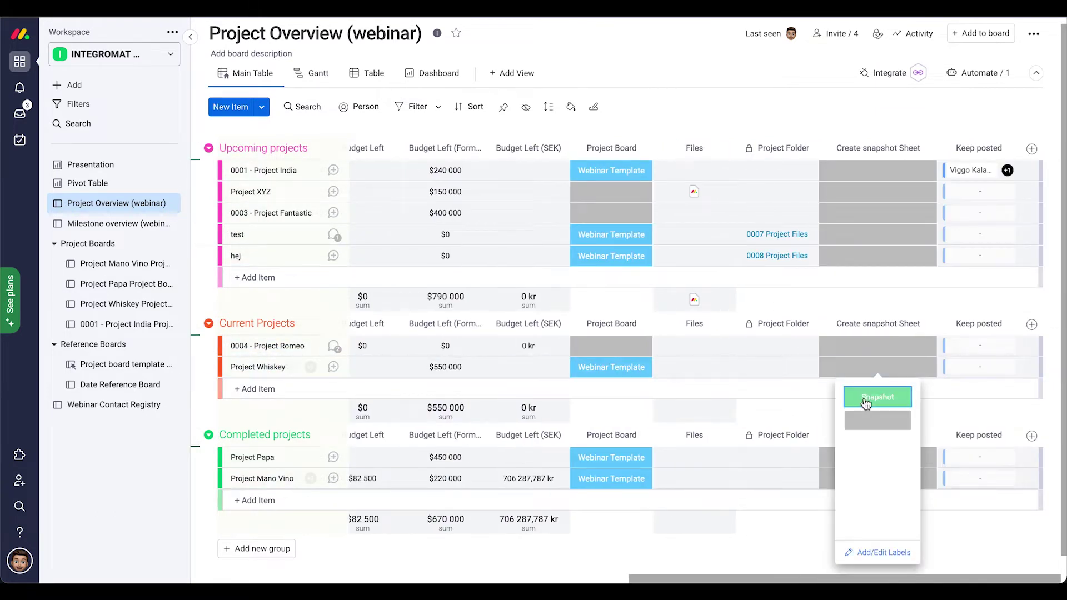
click(865, 401)
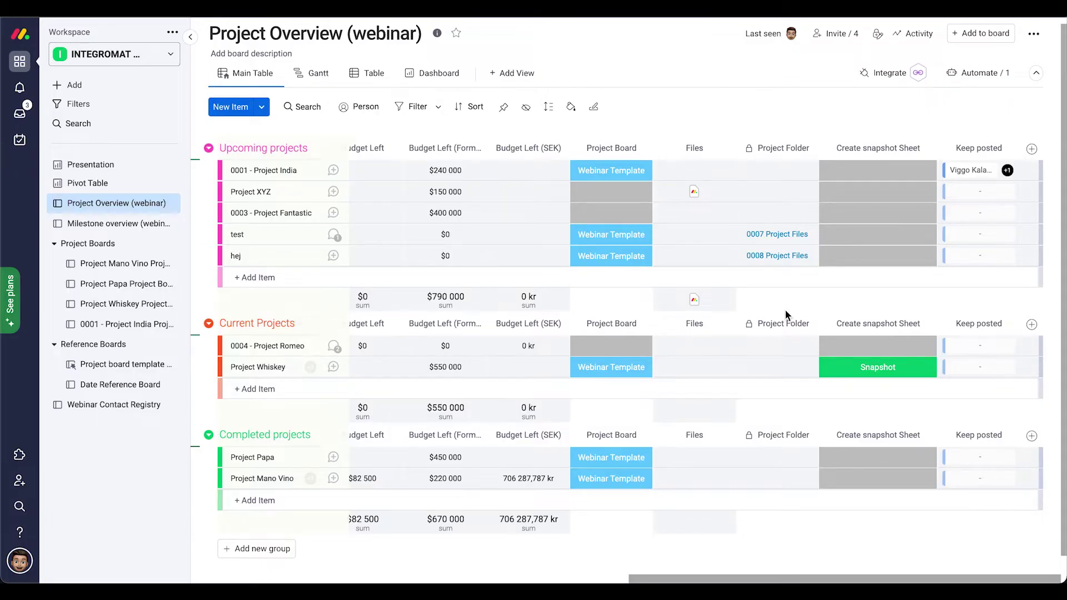
scroll(745, 359, left, 10)
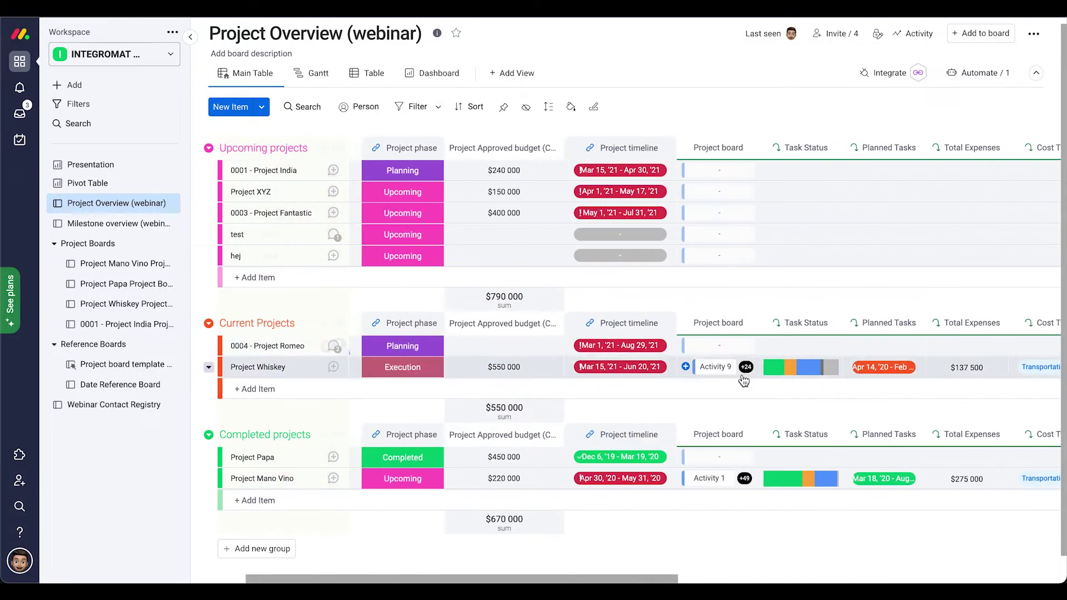
mouse_move(744, 369)
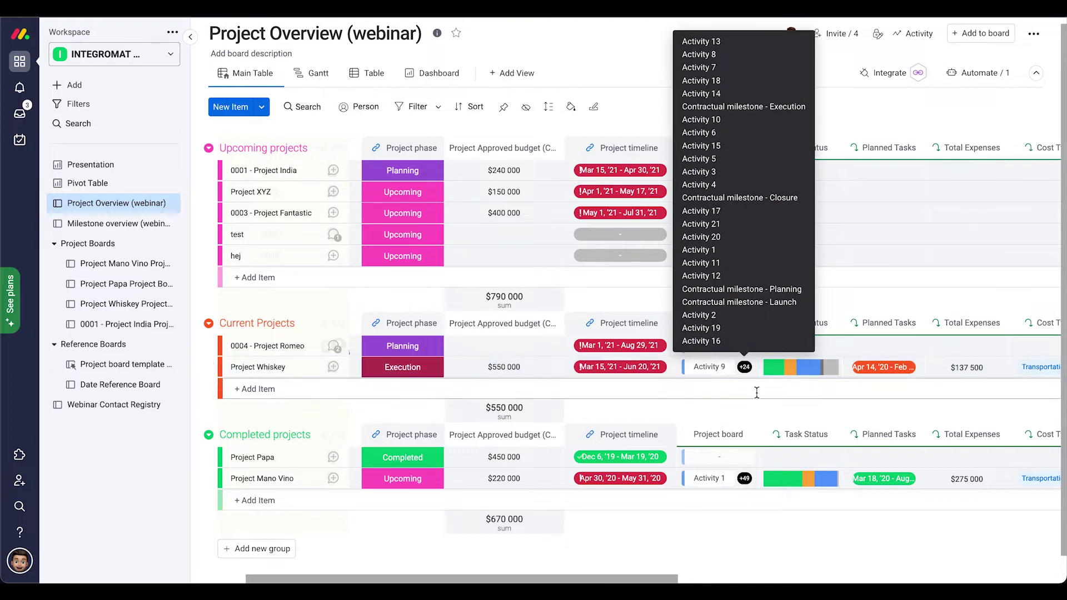
scroll(722, 414, left, 4)
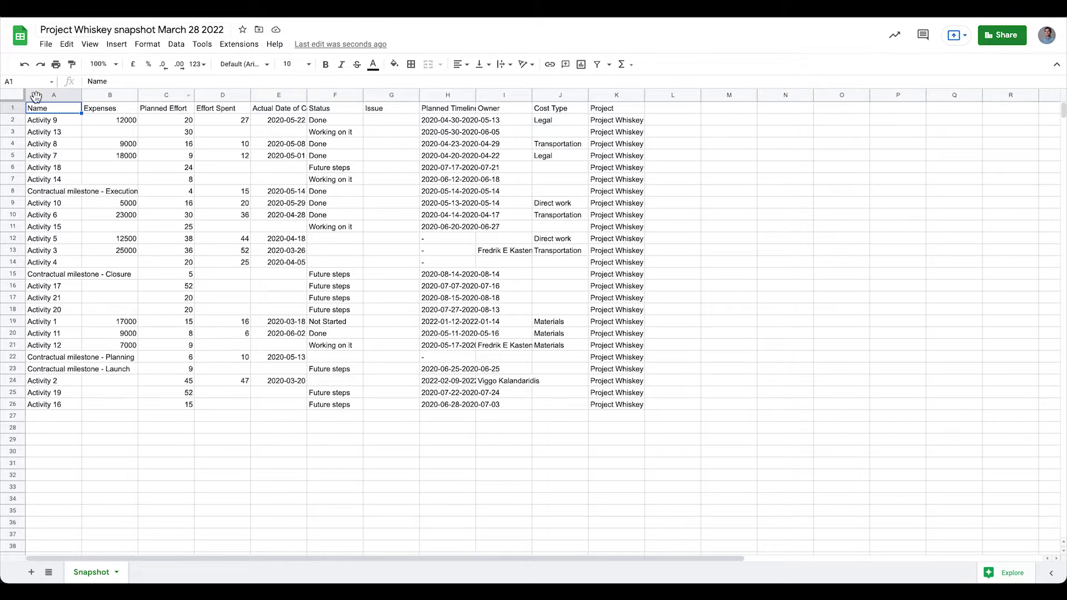
- Select the header row of the Project Whiskey snapshot sheet
key(shift+space)
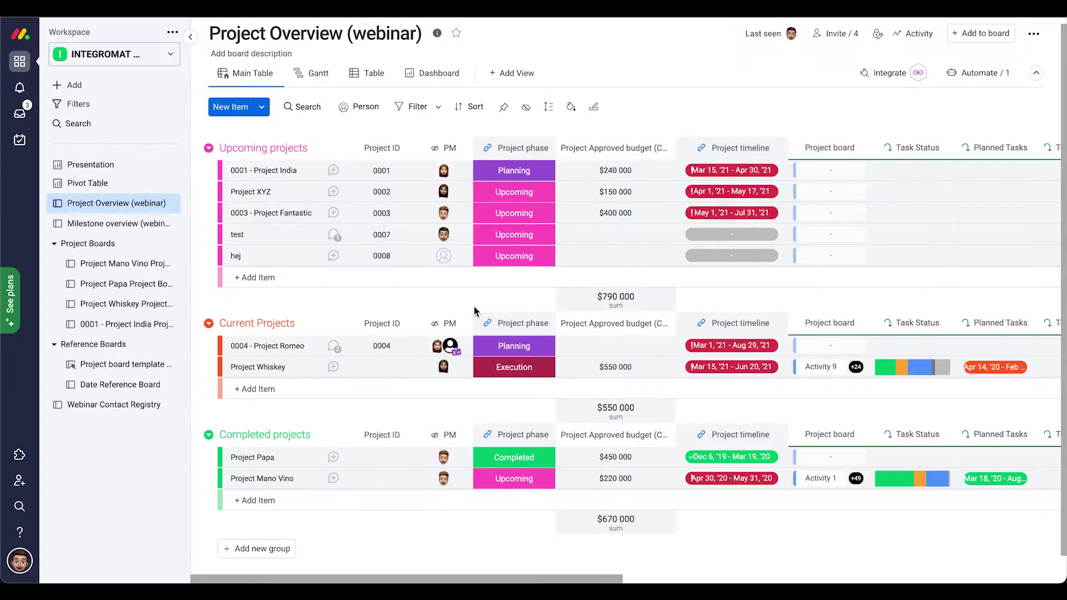
- Enter 0009 as Project Whiskey's Project ID on the board
scroll(474, 305, right, 15)
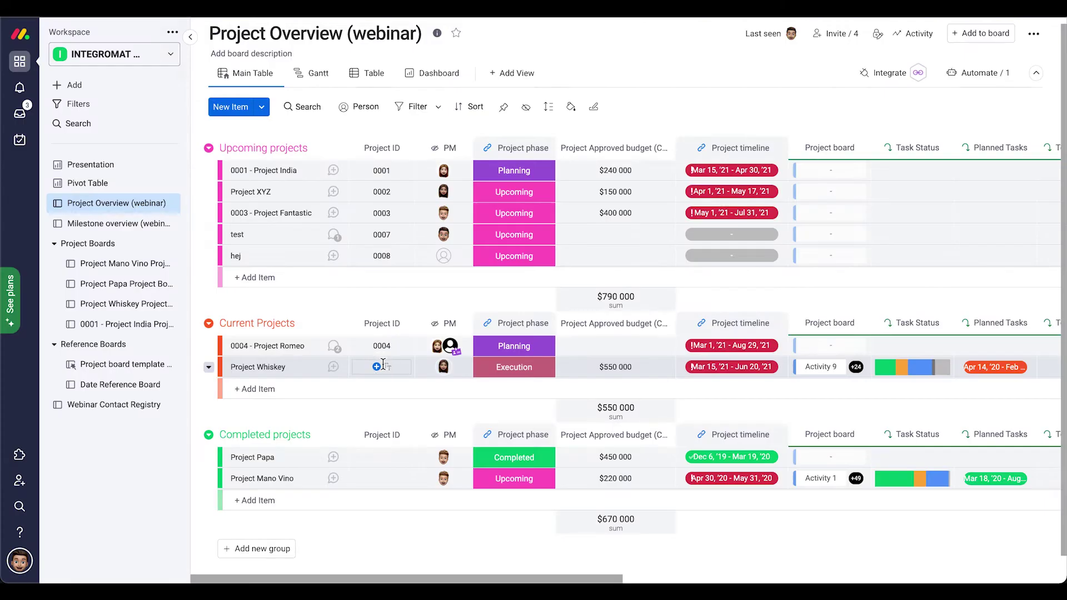
click(383, 366)
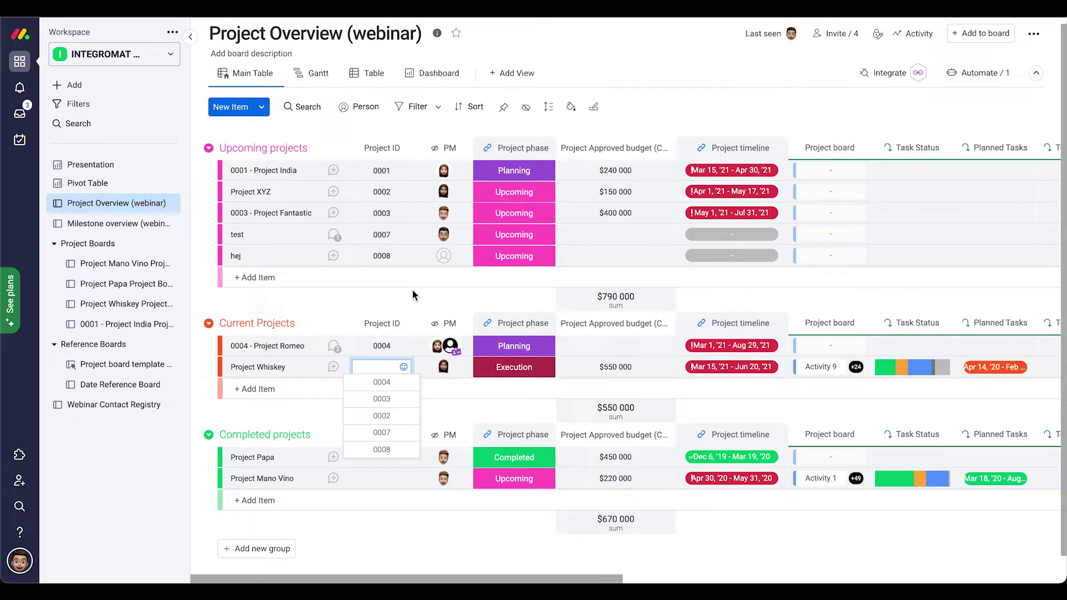
text(0009)
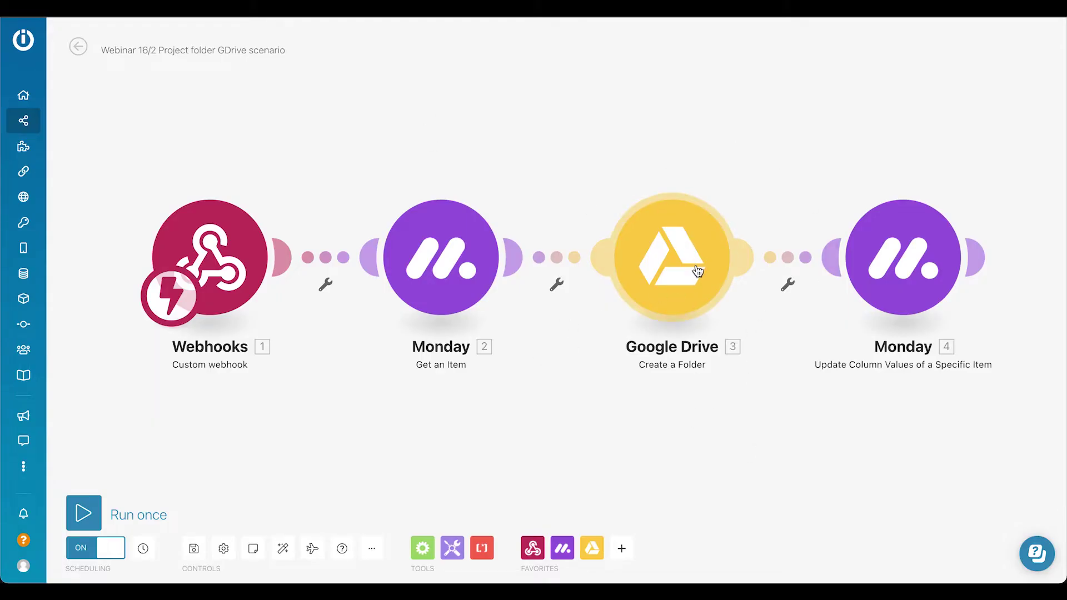
- Review the Google Drive Create a Folder step's settings in the Project folder GDrive scenario
click(674, 267)
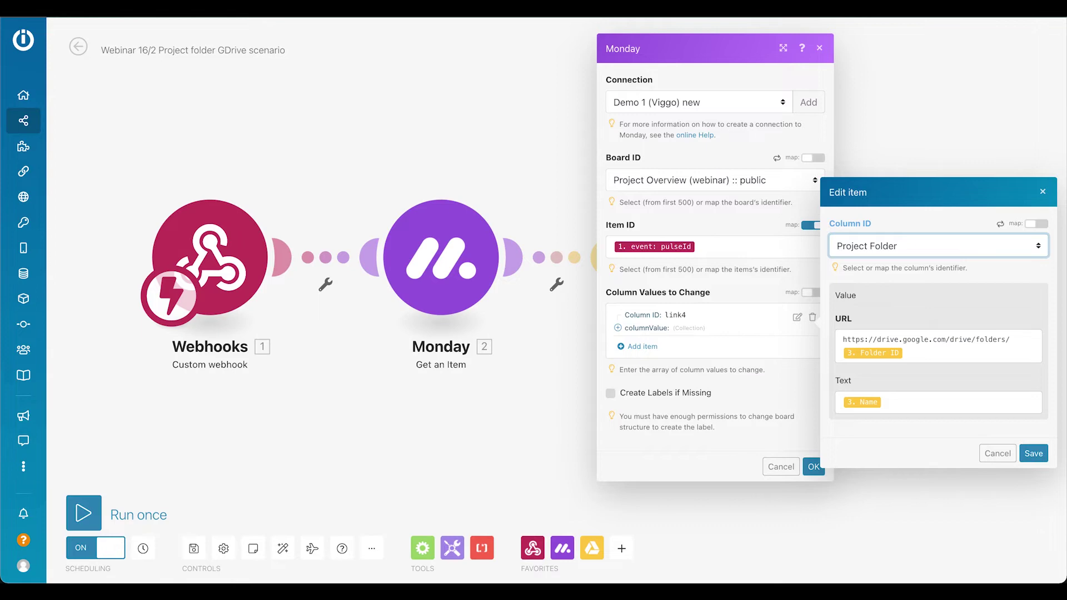
key(ctrl+Tab)
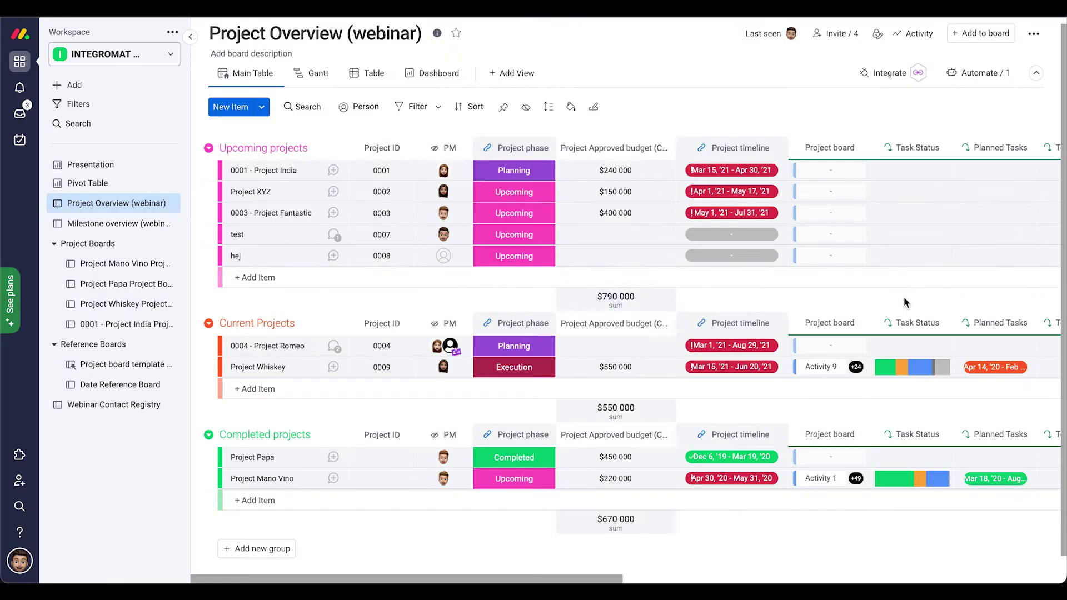
- Scroll across the Project Overview (webinar) board to review its columns
scroll(895, 303, right, 15)
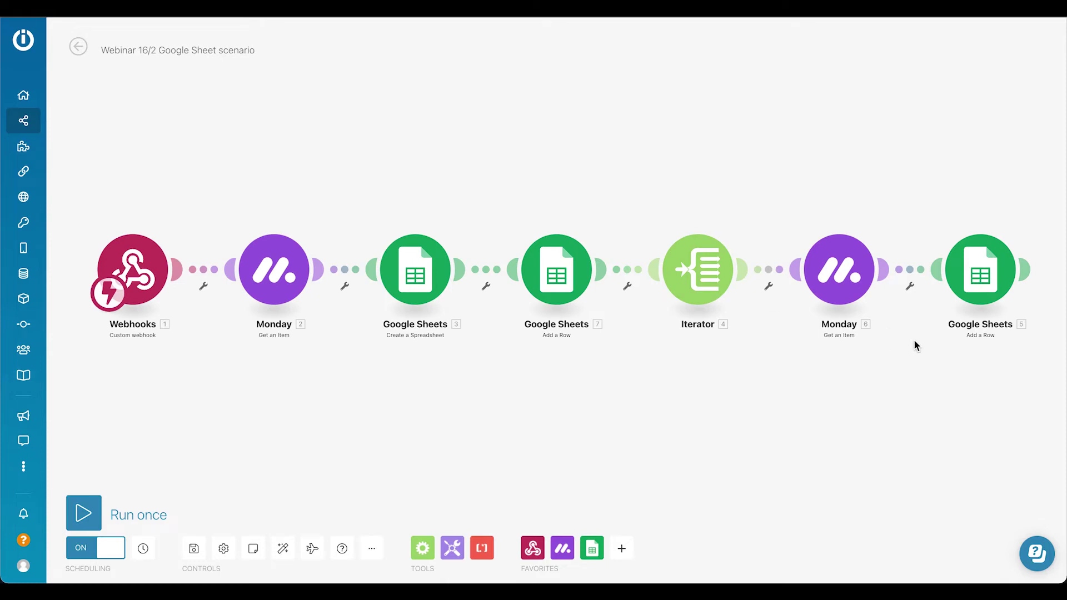
- Add a Google Drive Move a File module at the end of the scenario
drag(890, 343, 411, 316)
mouse_move(114, 38)
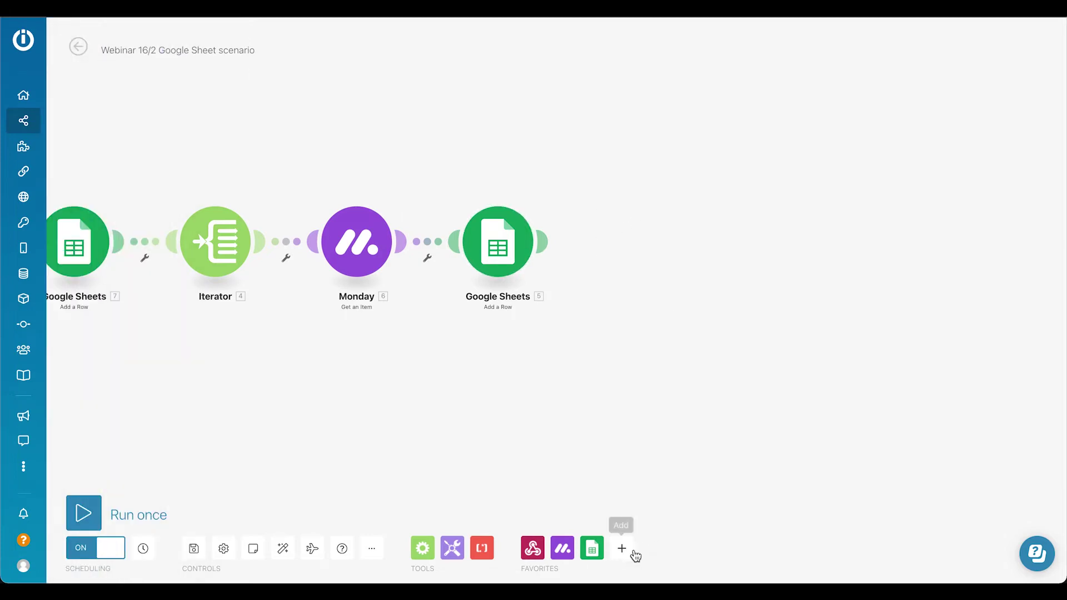
click(621, 550)
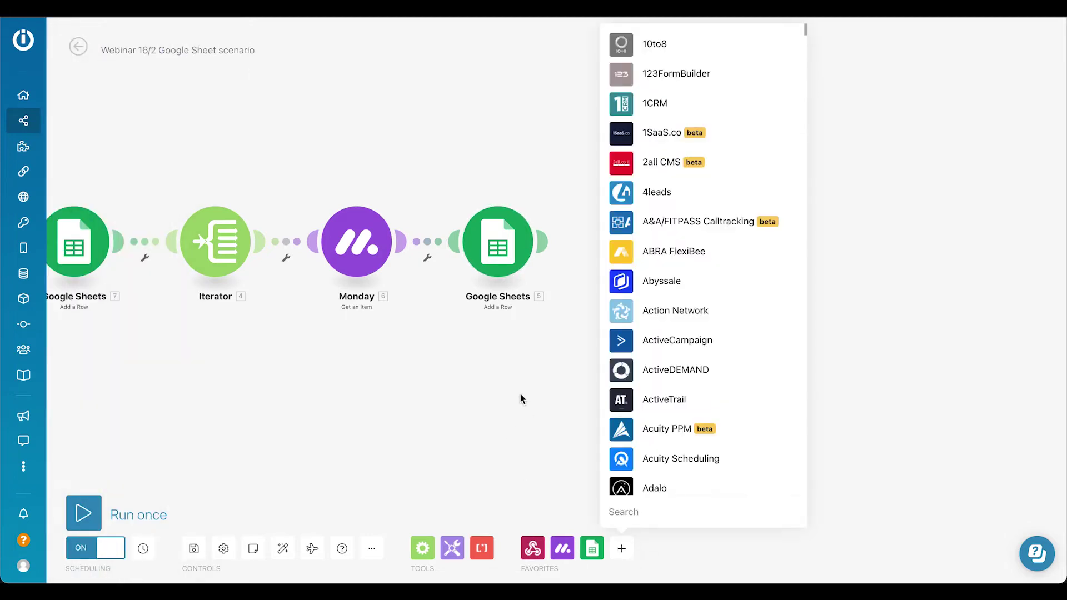
text(drive)
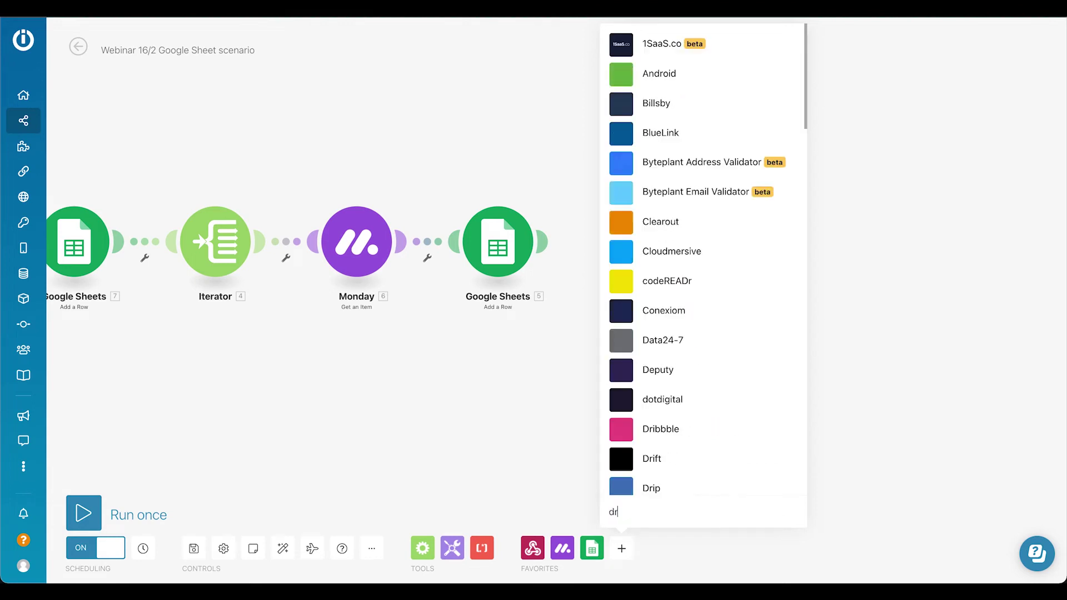
click(623, 307)
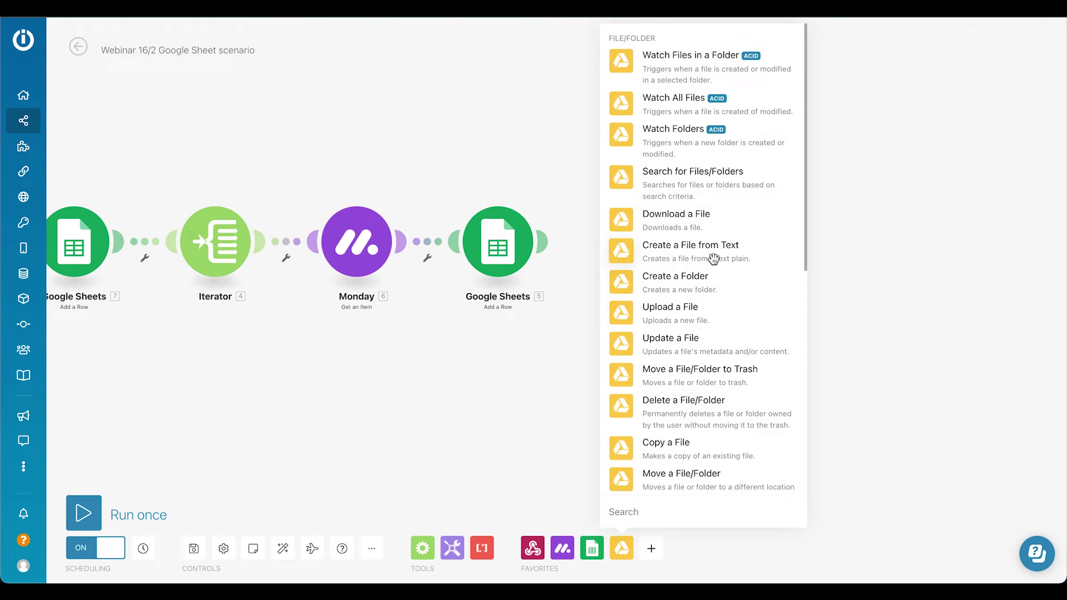
click(618, 489)
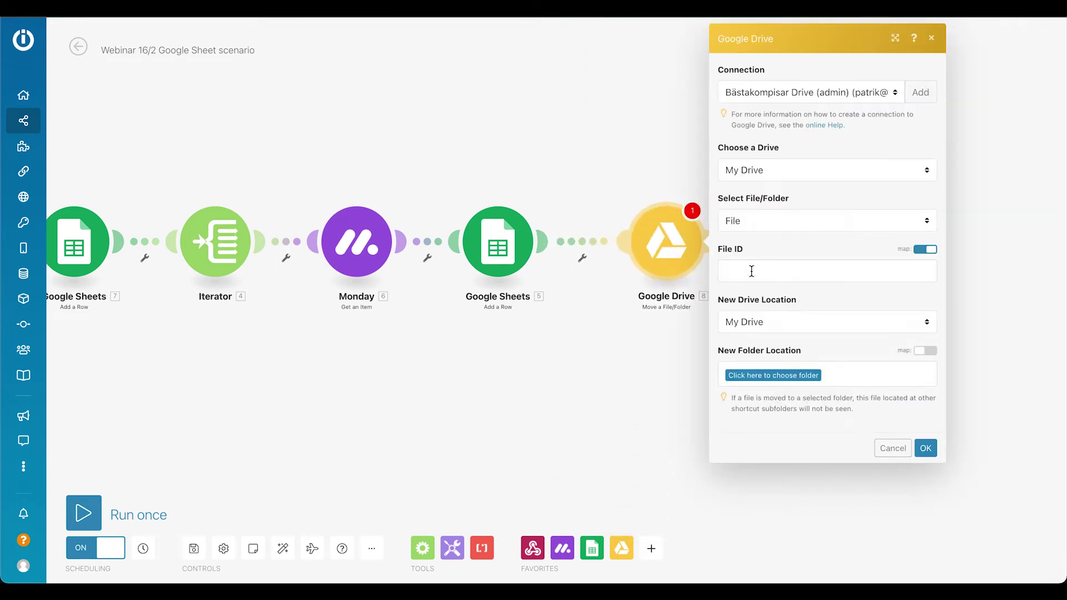
- Map 5. Spreadsheet ID as the file, keep My Drive, and map the new folder location
click(768, 269)
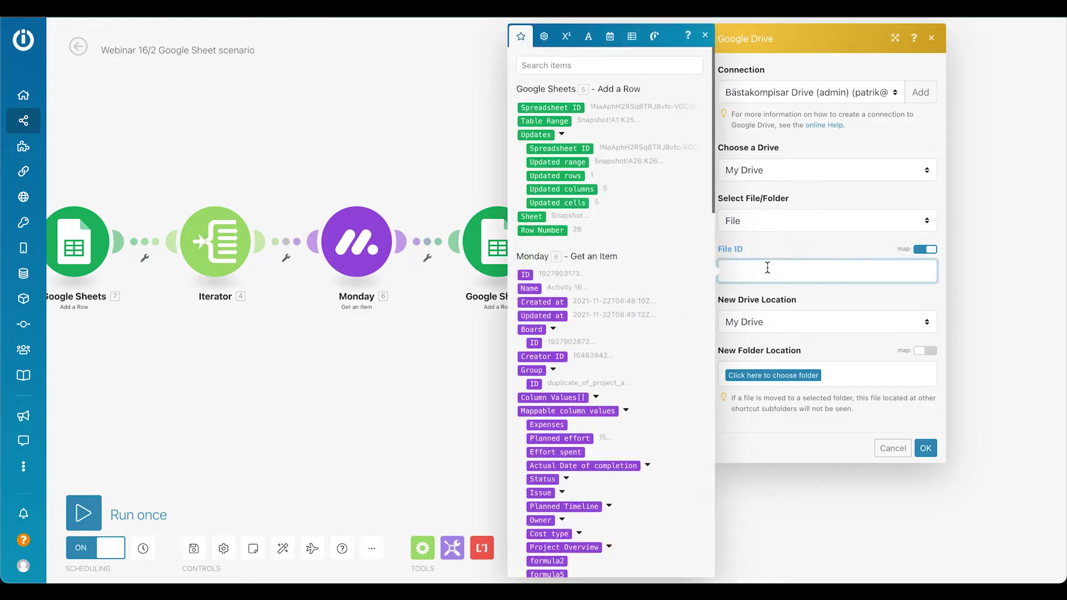
click(553, 107)
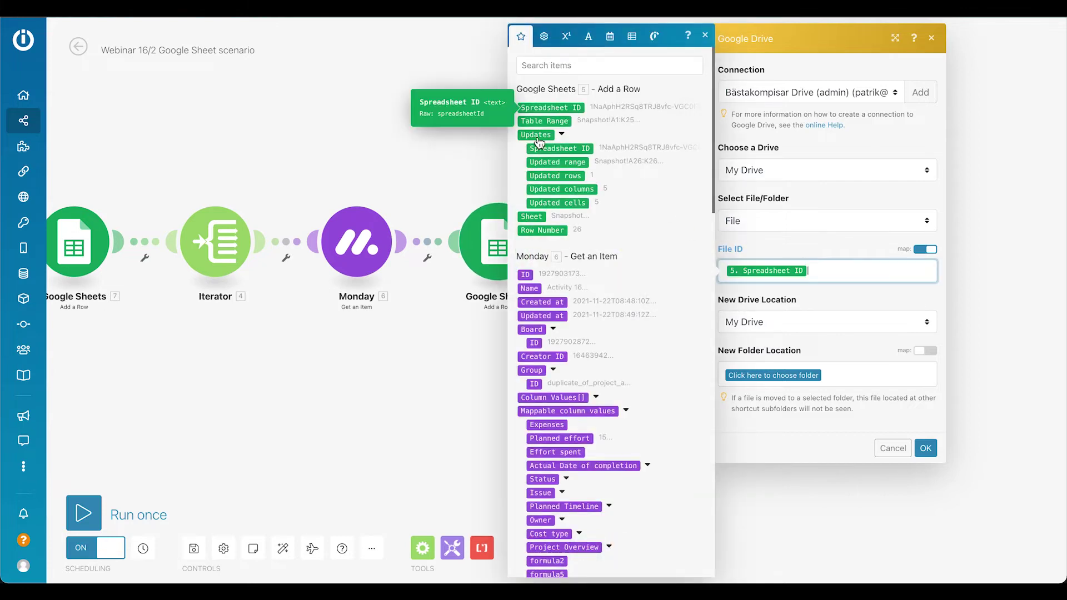
click(835, 299)
click(829, 321)
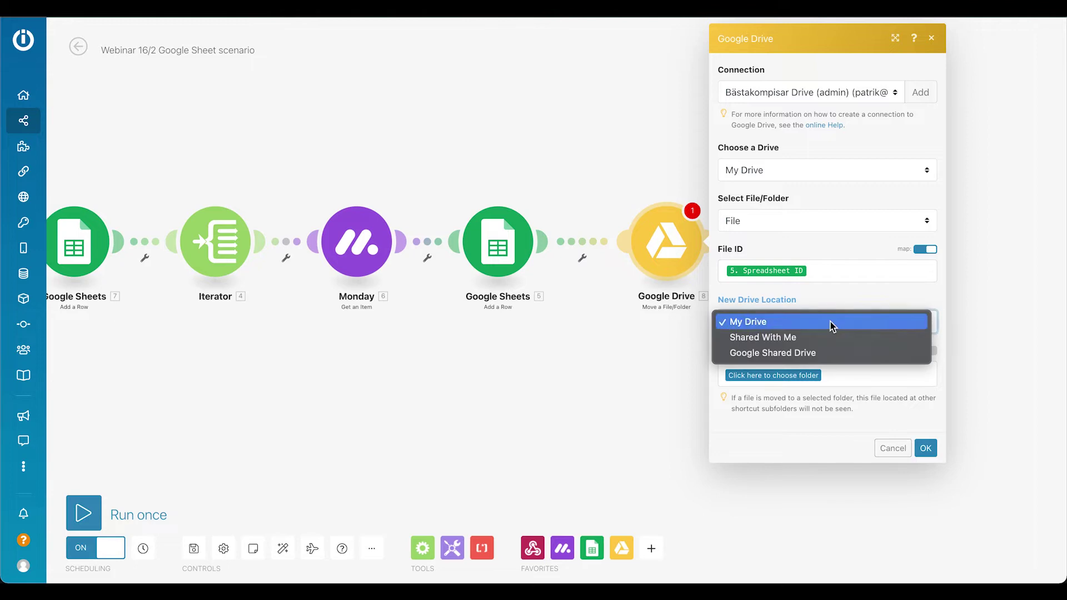
click(835, 319)
click(919, 351)
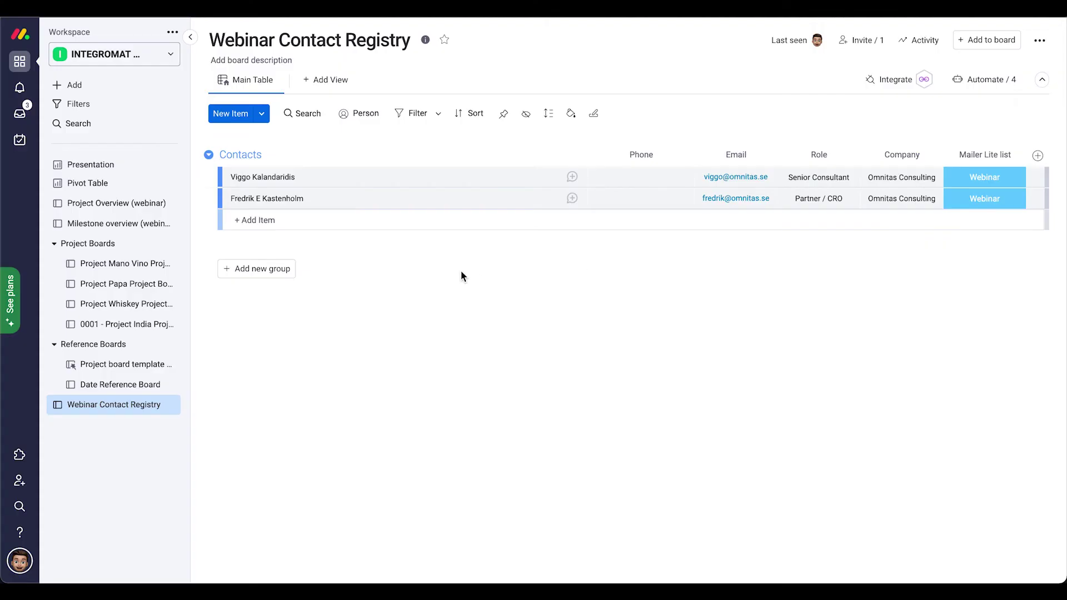
- Go to the Project Overview (webinar) board by way of Milestone overview (webinar)
click(109, 224)
click(112, 203)
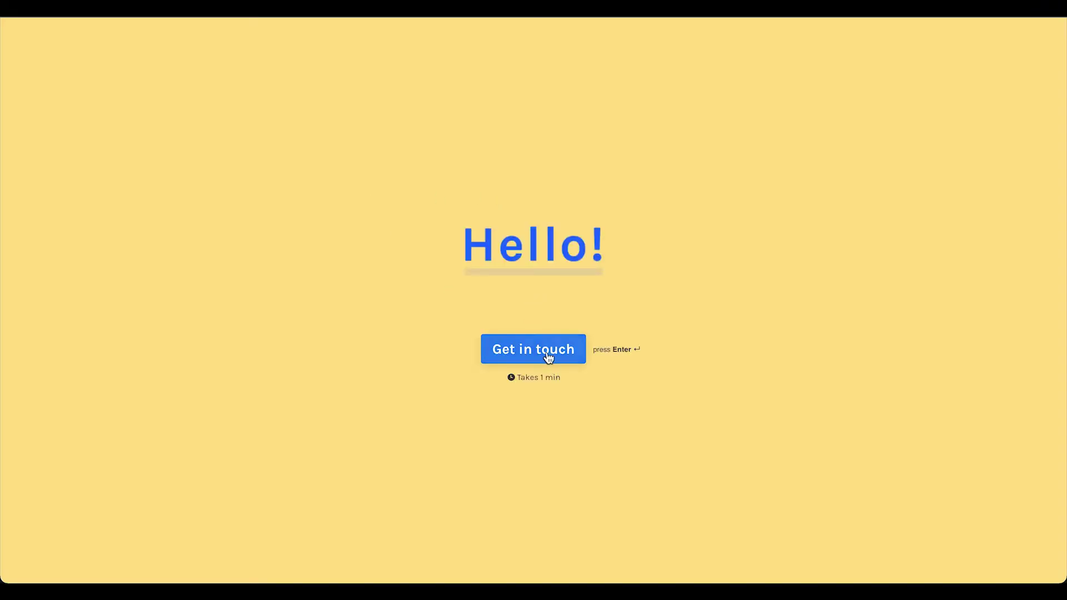
- Start the sign-up form and enter the test contact's first name, last name and suggested email
click(548, 359)
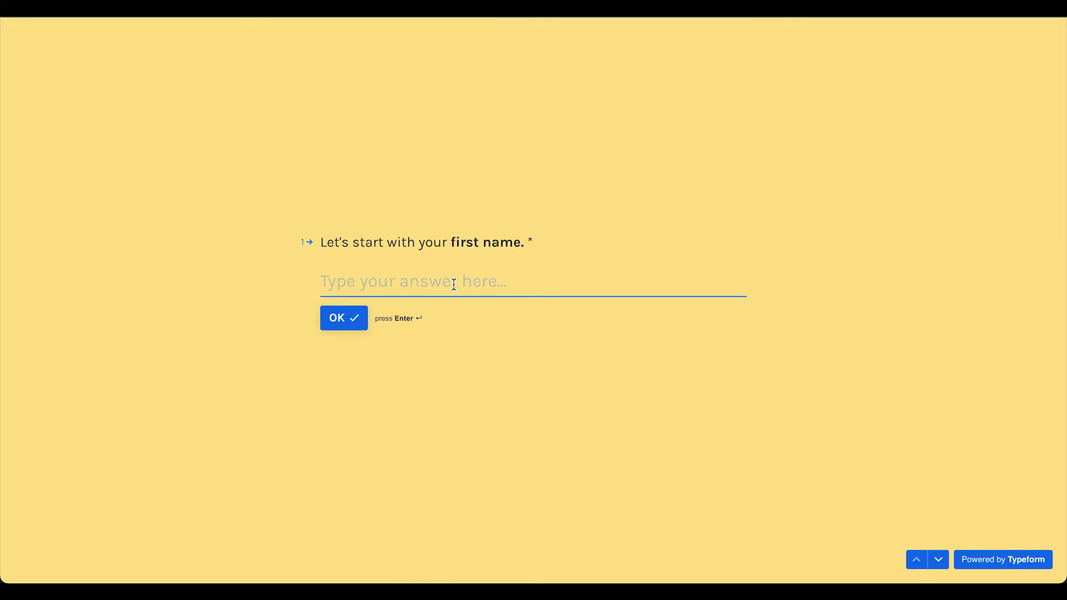
text(Viggo)
key(Return)
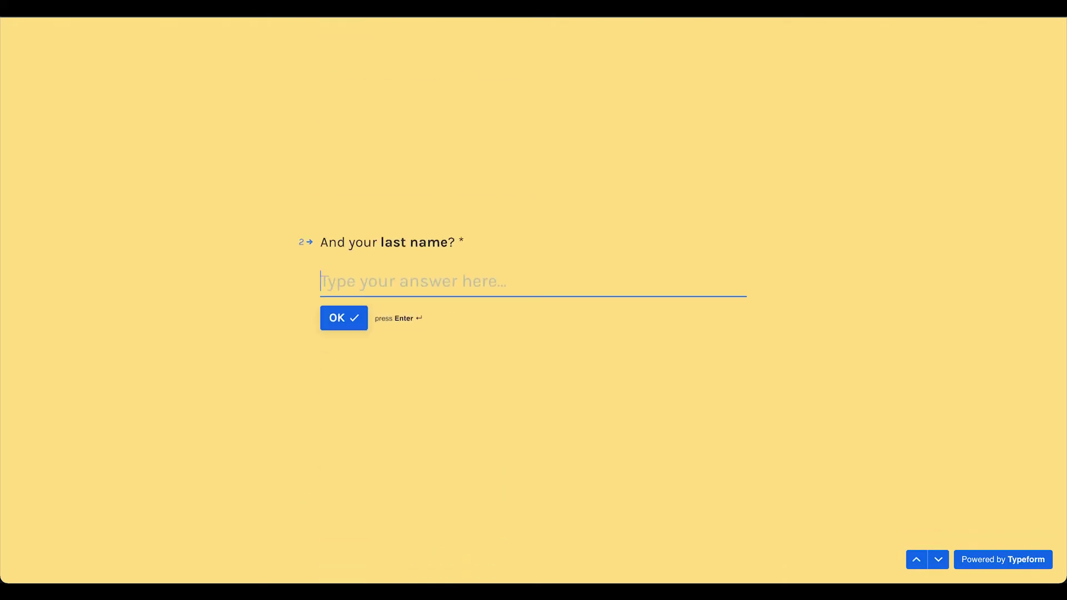
text(Testing)
key(Return)
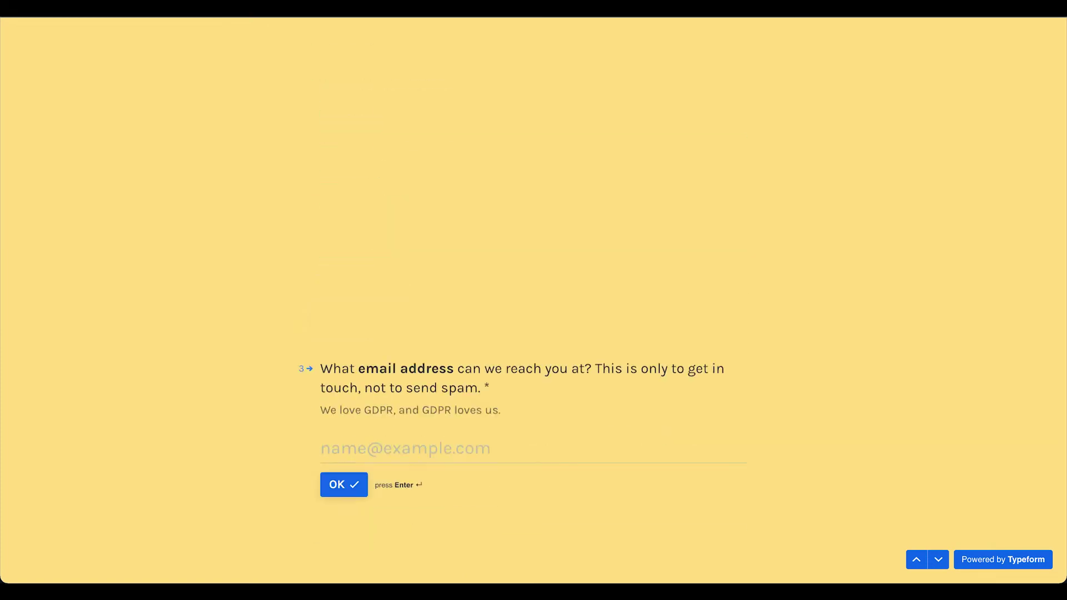
text(vi)
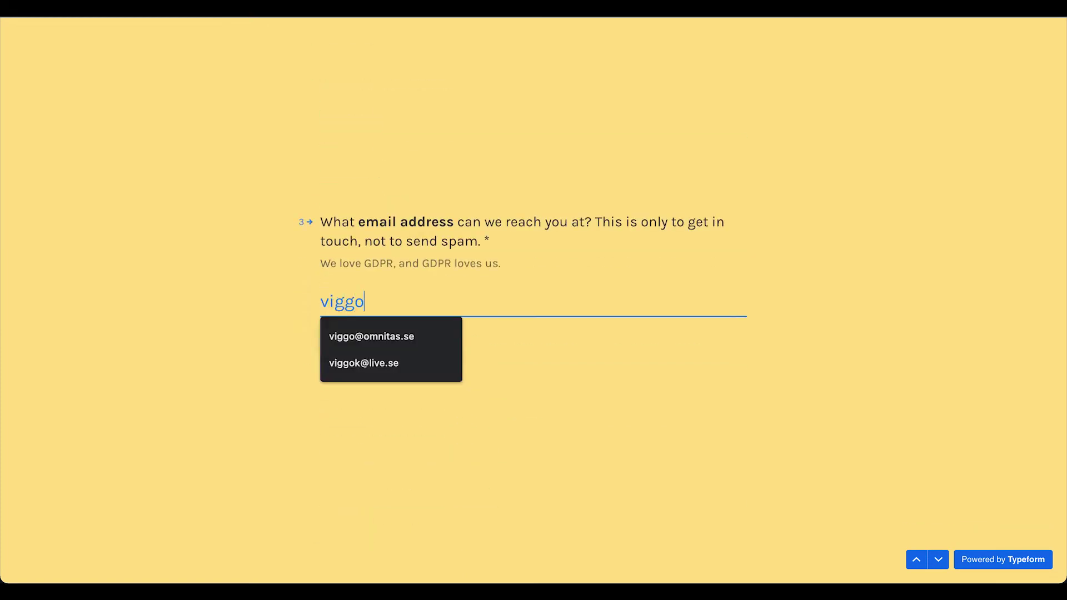
text(ggo)
key(Down)
key(Return)
key(Return)
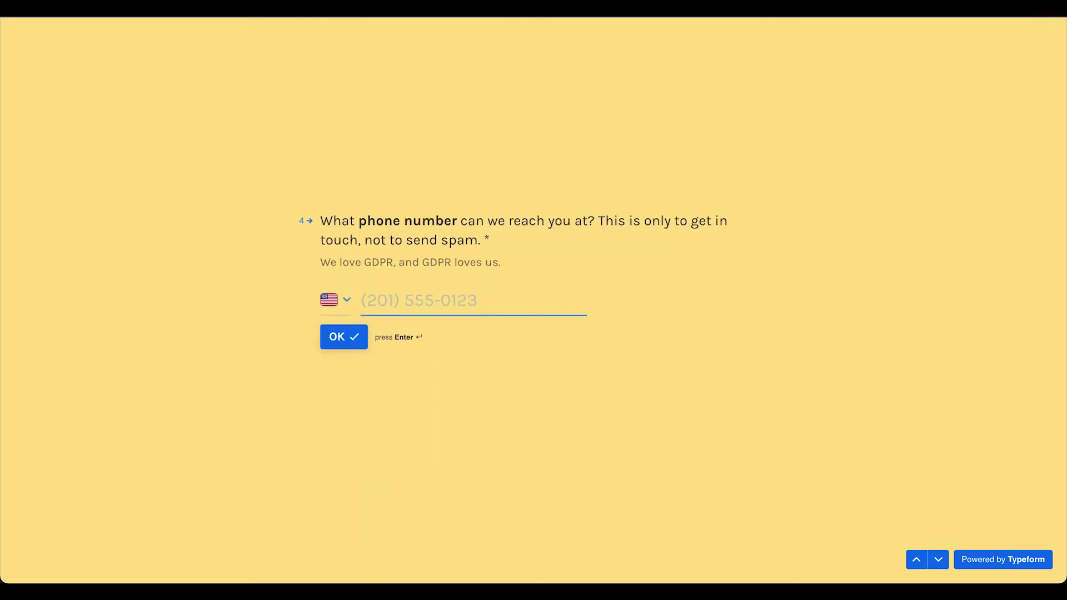
- Enter the contact's phone number, role and company Omnitas Consulting, then submit the form
text(01222344)
key(Return)
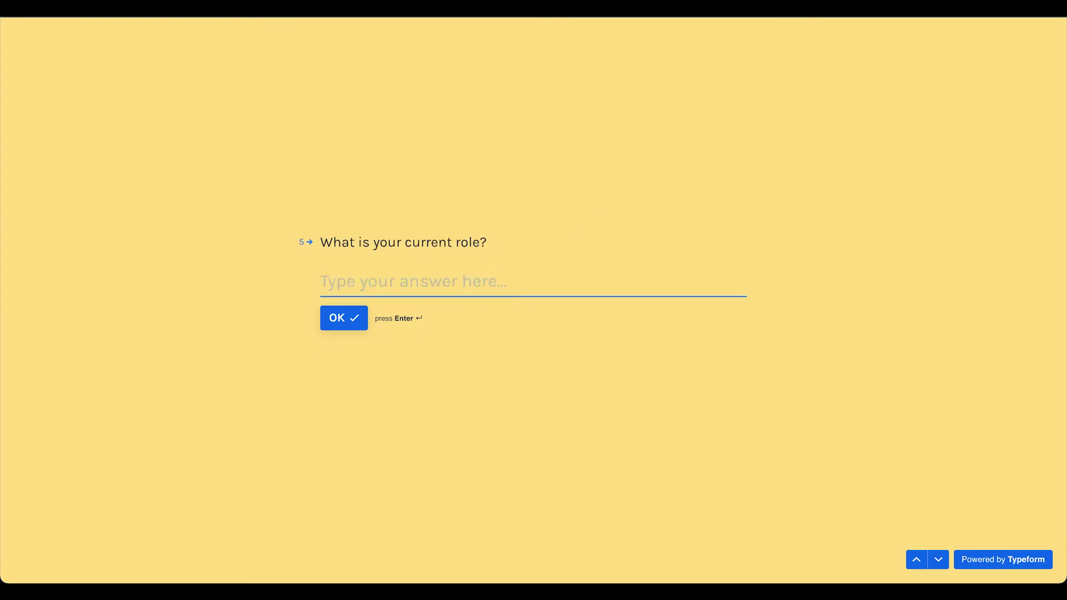
text(Senior Implementation Consult)
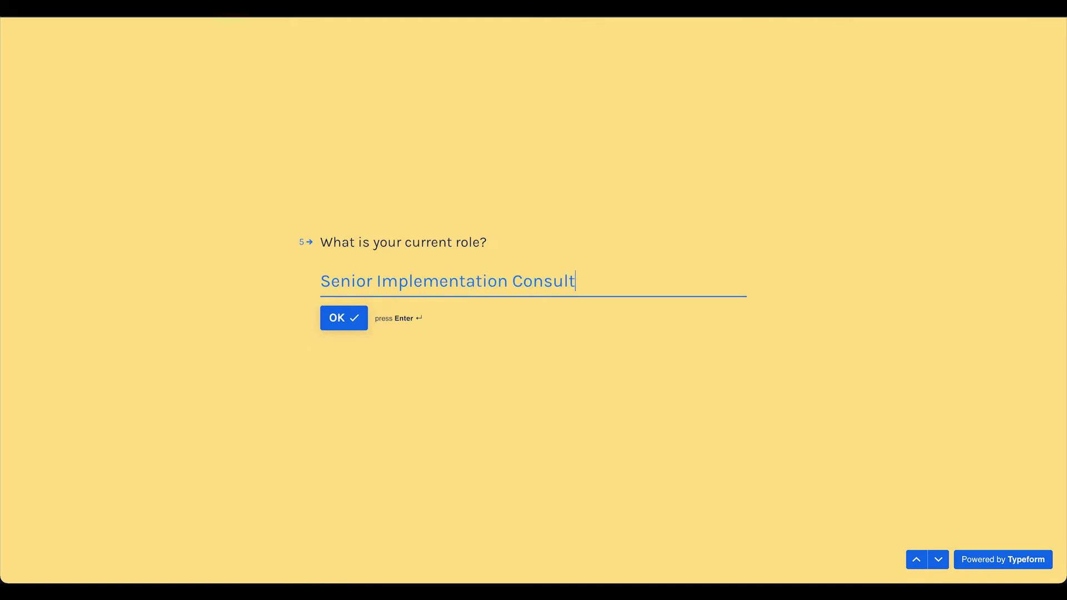
key(Return)
text(Omnitas Consulting)
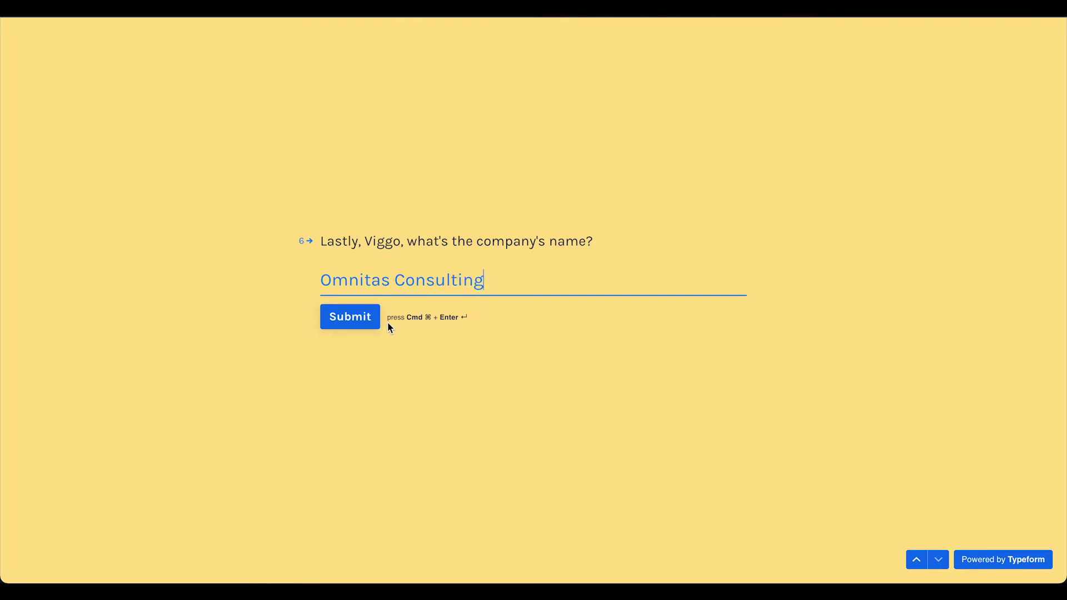
click(369, 321)
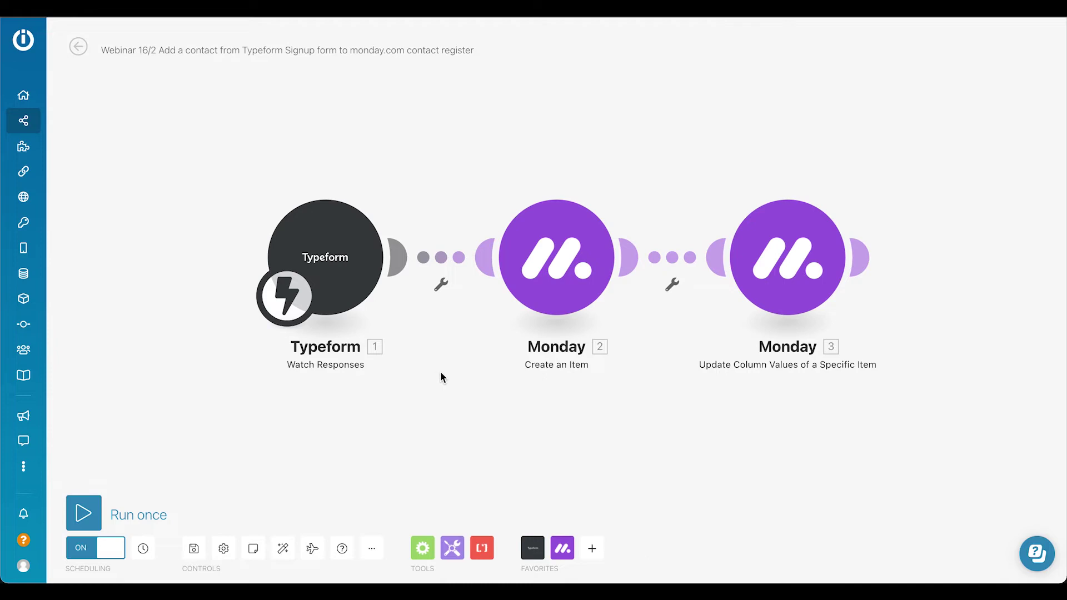
scroll(440, 371, down, 3)
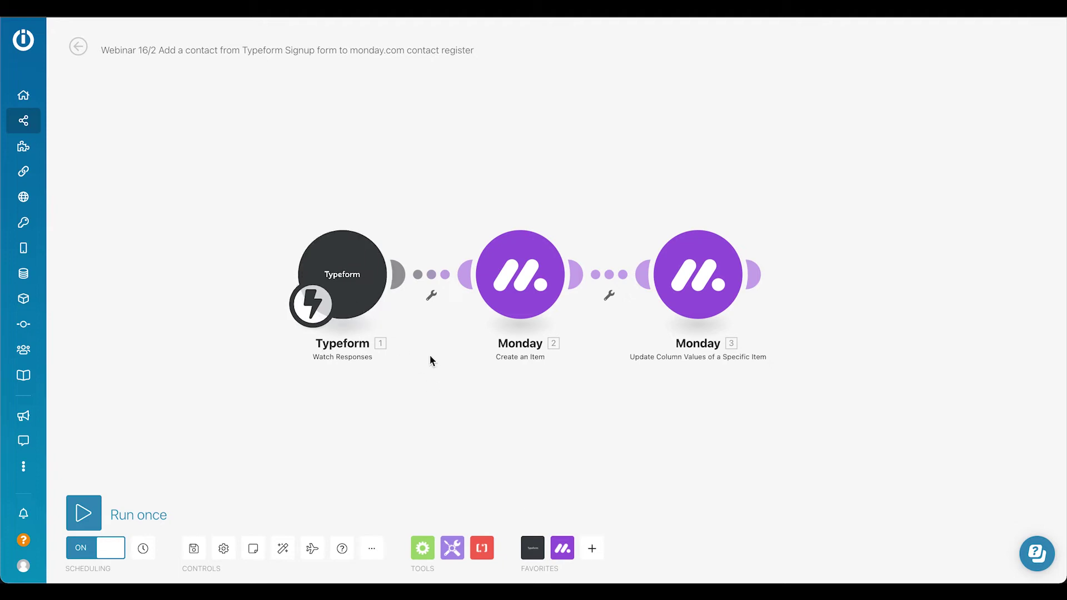
click(538, 541)
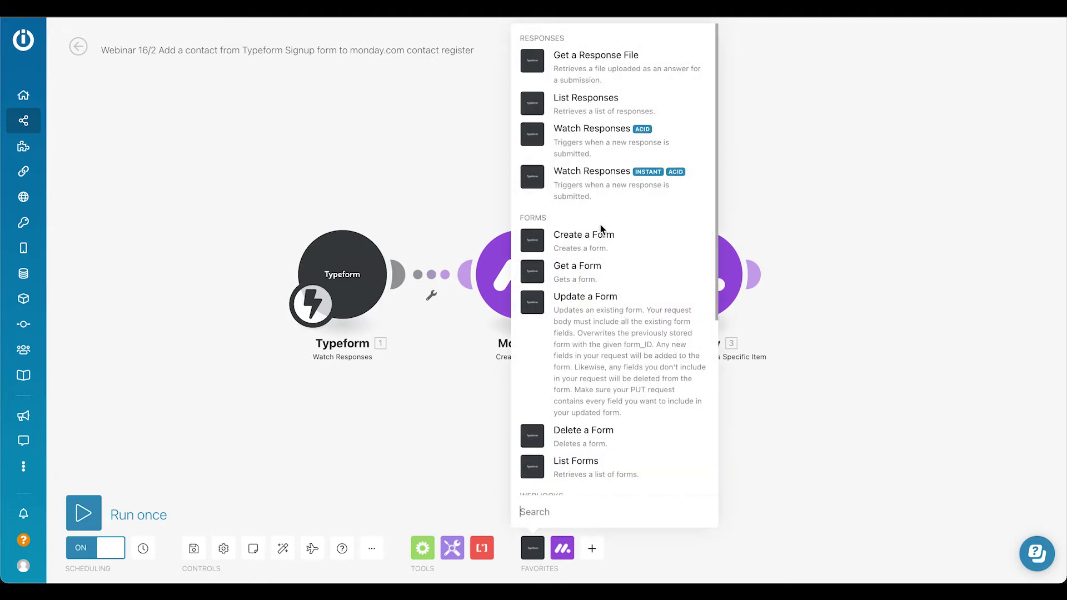
click(598, 360)
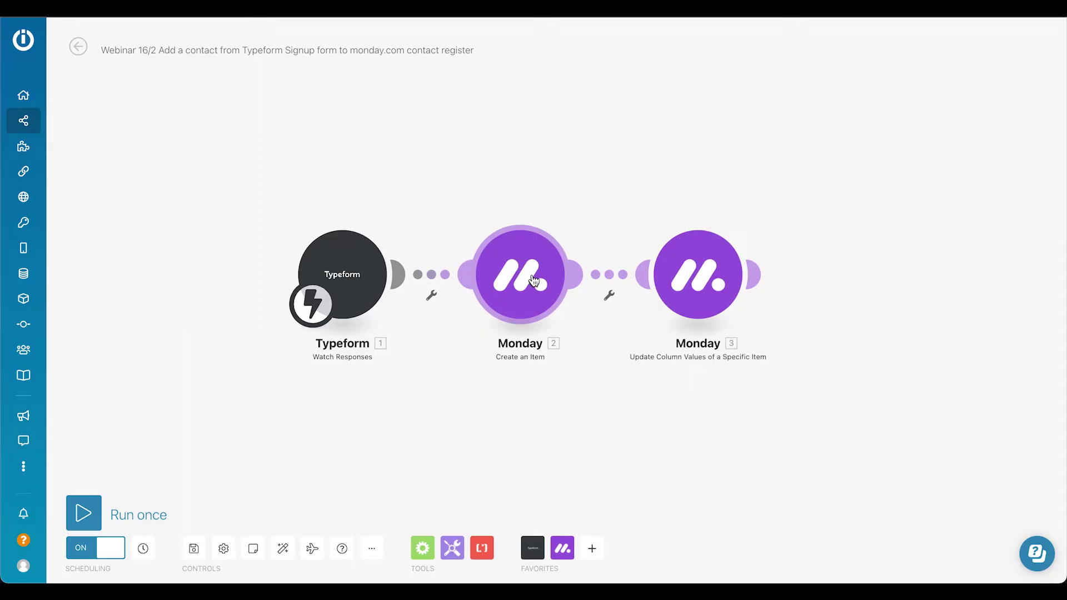
- Open the Monday Create an Item module and show the form answers available for Item Name
click(533, 280)
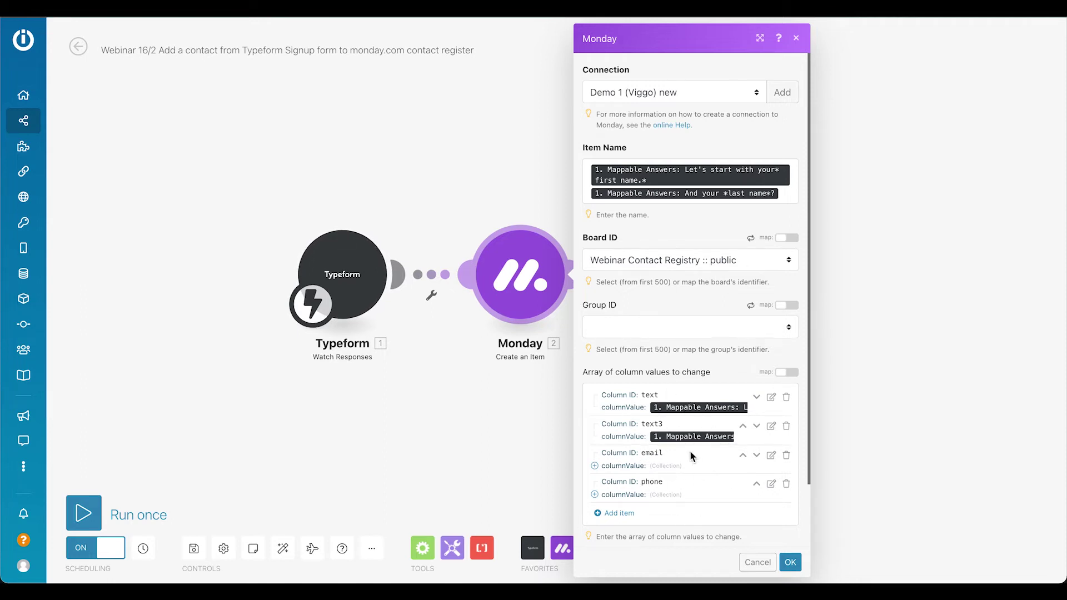
click(782, 193)
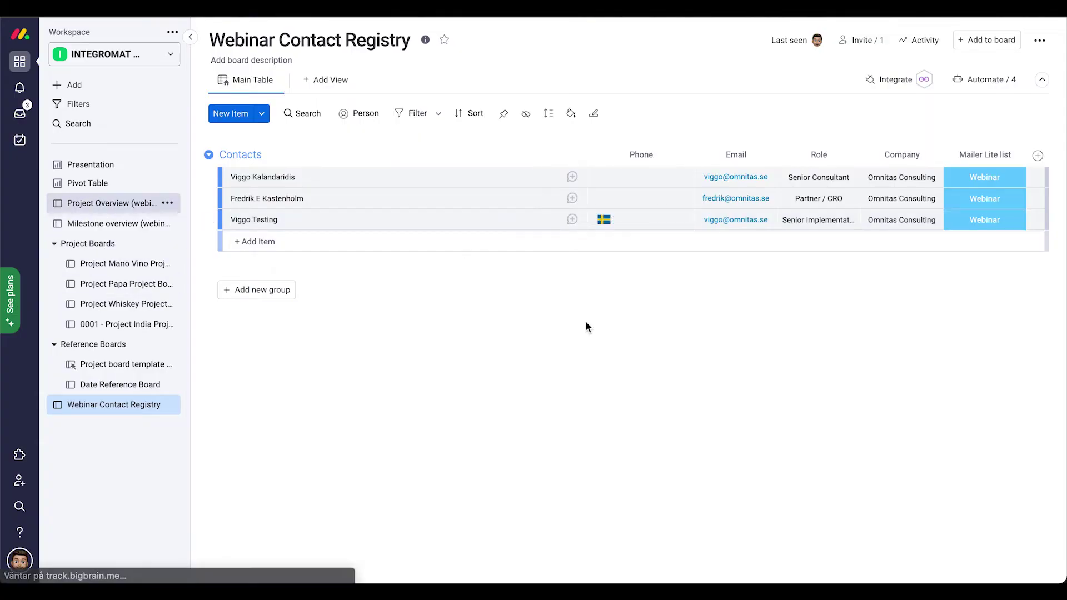
- On Project Overview (webinar), tick the new test contact and one more contact as the hej item's Stakeholders
click(100, 203)
scroll(778, 244, right, 10)
scroll(918, 189, down, 1)
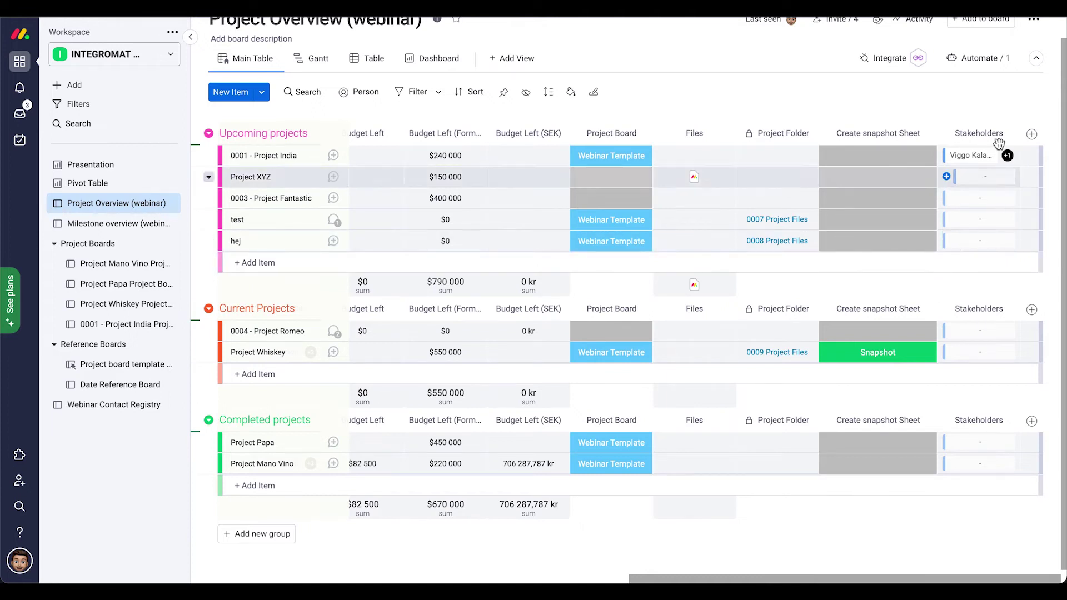
click(980, 243)
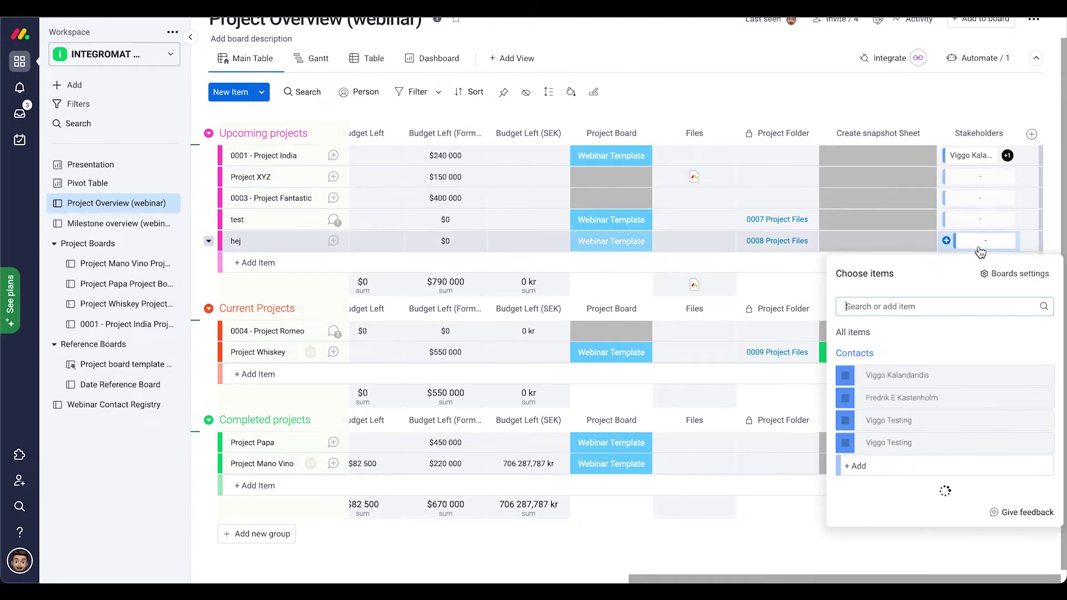
click(845, 425)
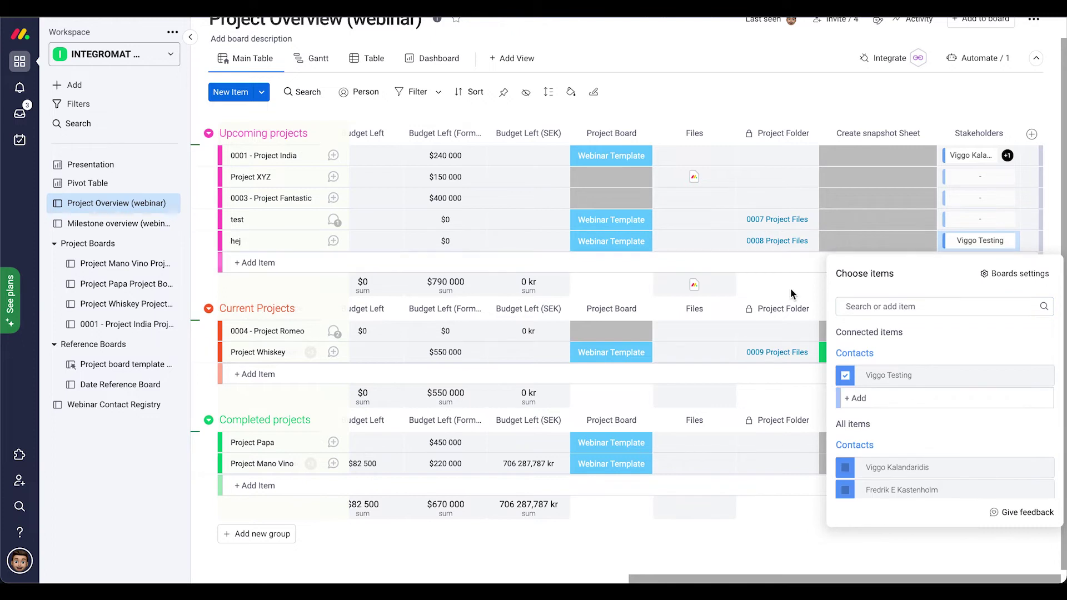
click(845, 492)
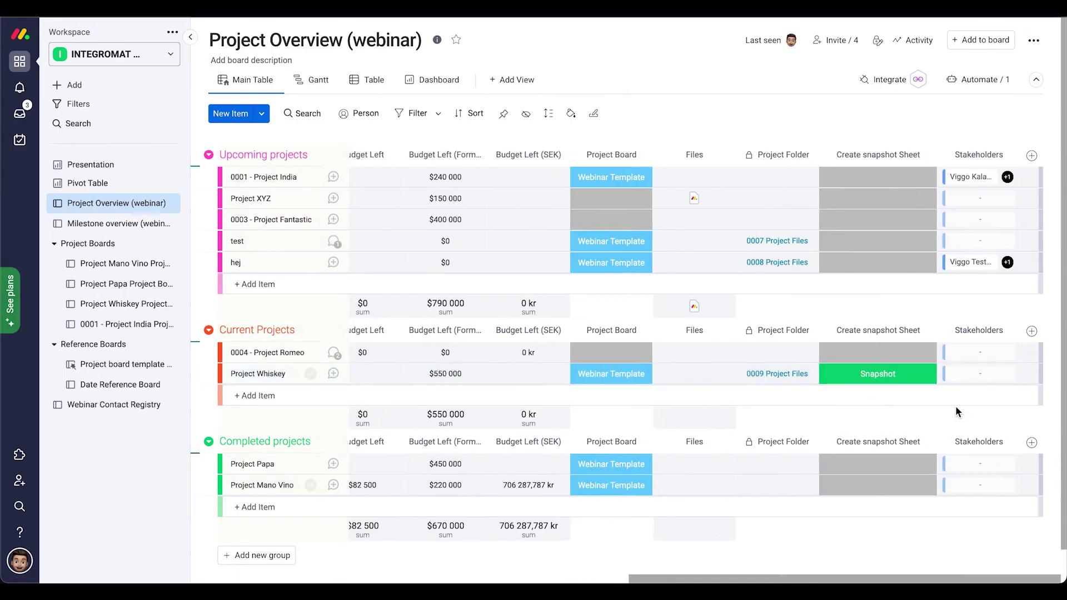
- Scroll the board back left and switch to the Webinar Contact Registry board
scroll(946, 406, left, 5)
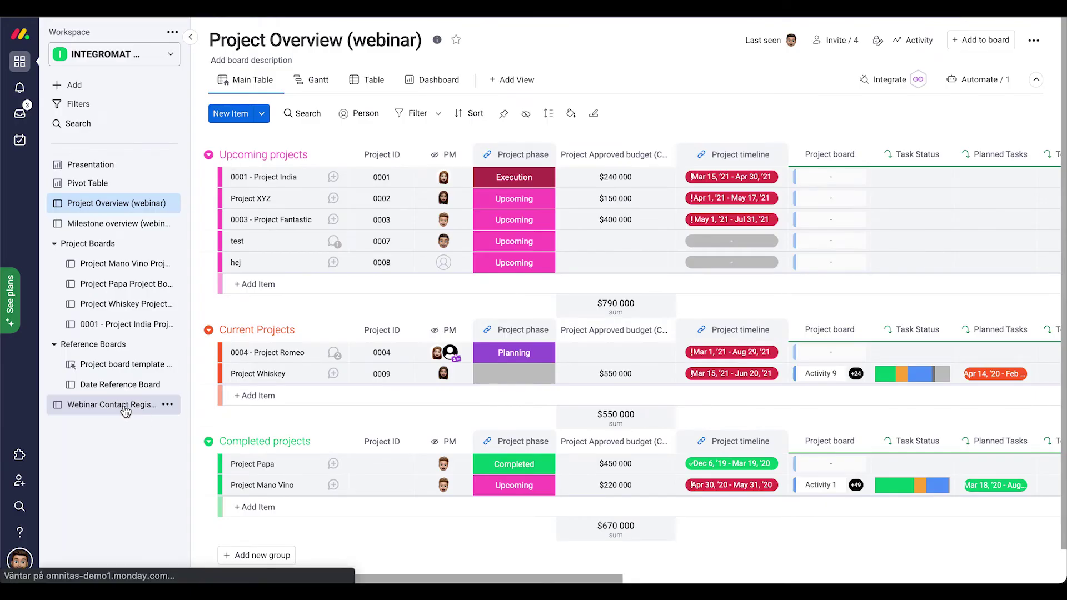
click(114, 405)
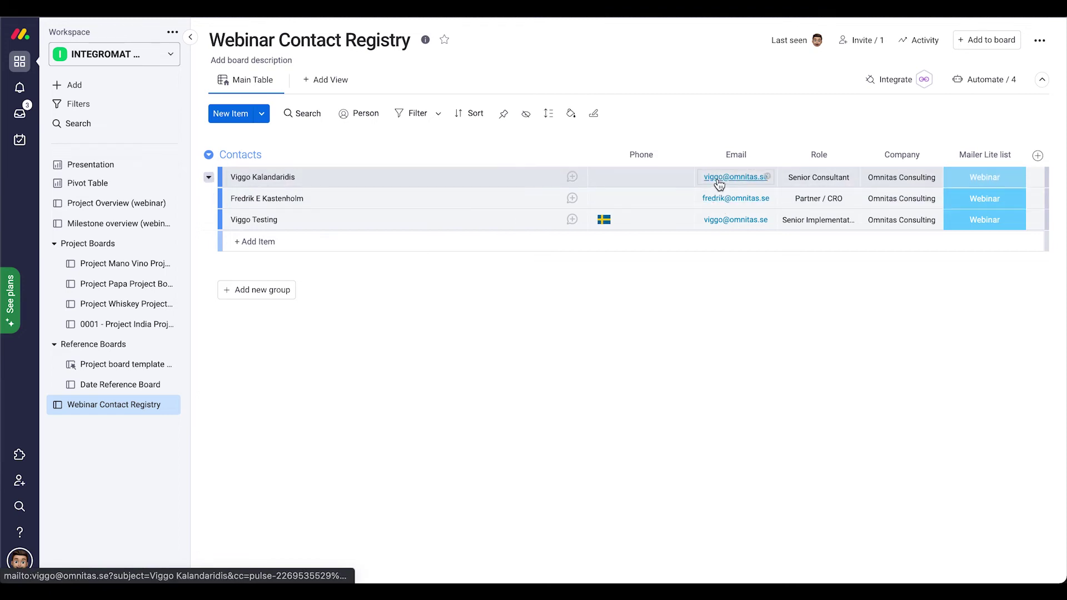
- Return to Project Overview (webinar) and open a Stakeholders cell to view the linked contacts
click(121, 203)
scroll(868, 240, right, 10)
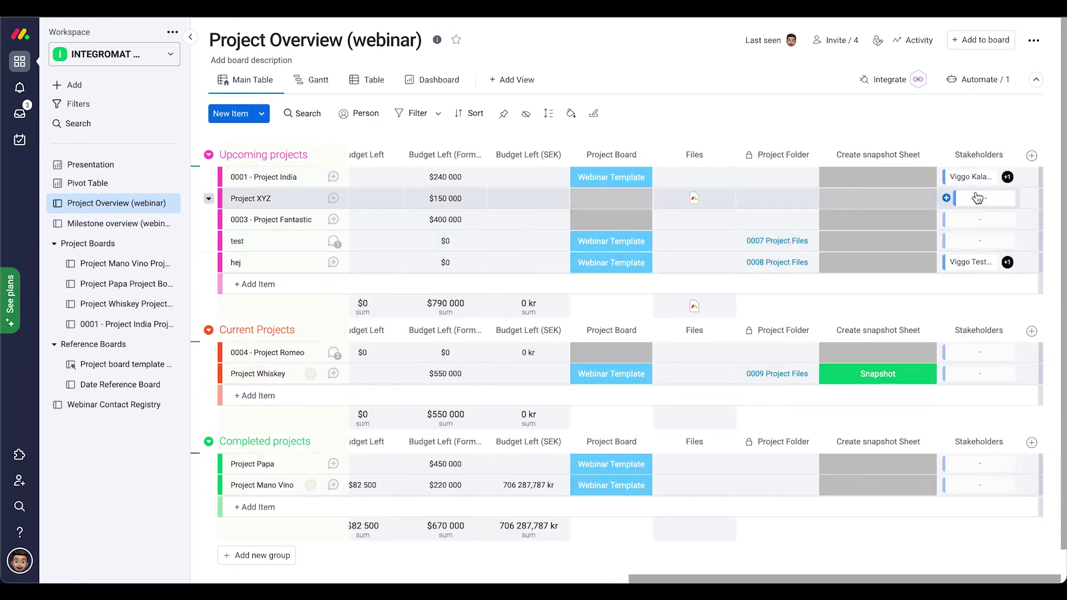
click(1008, 178)
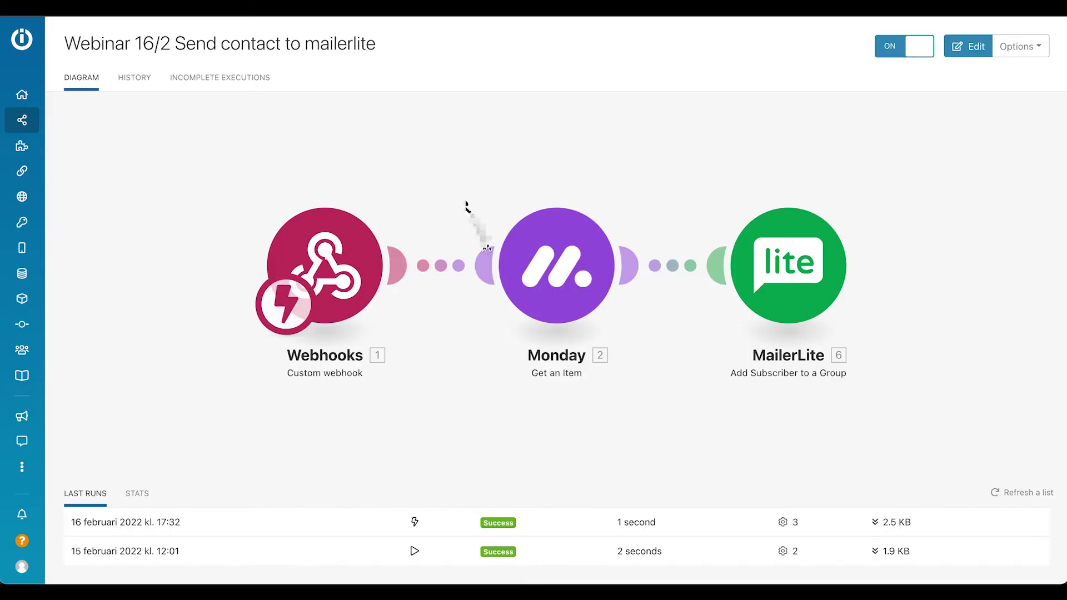
- Edit the scenario and inspect the MailerLite module's Email, custom Email and Name field mappings
click(549, 326)
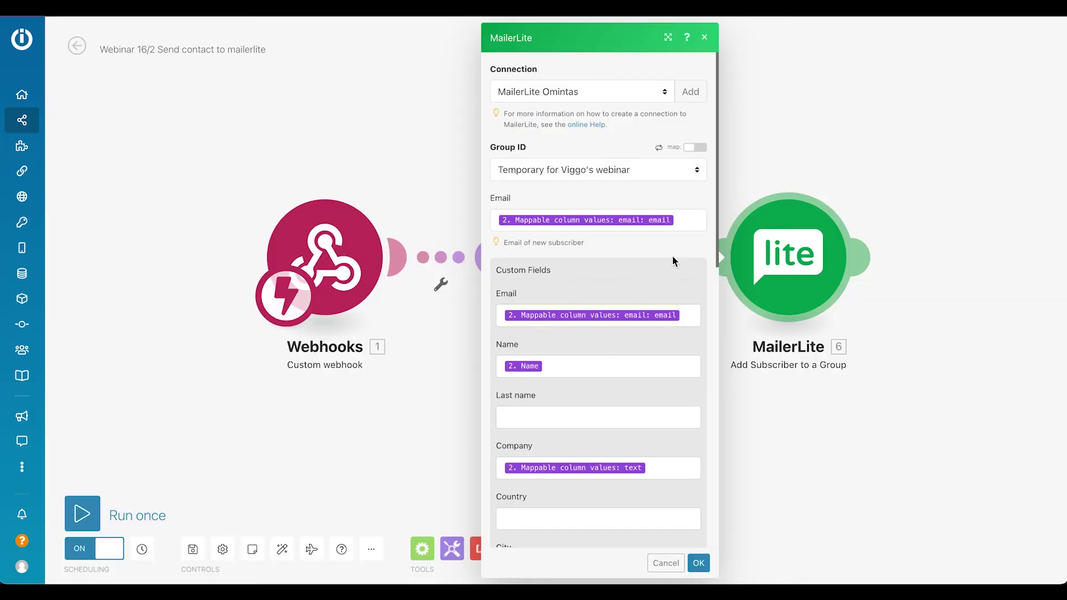
click(694, 224)
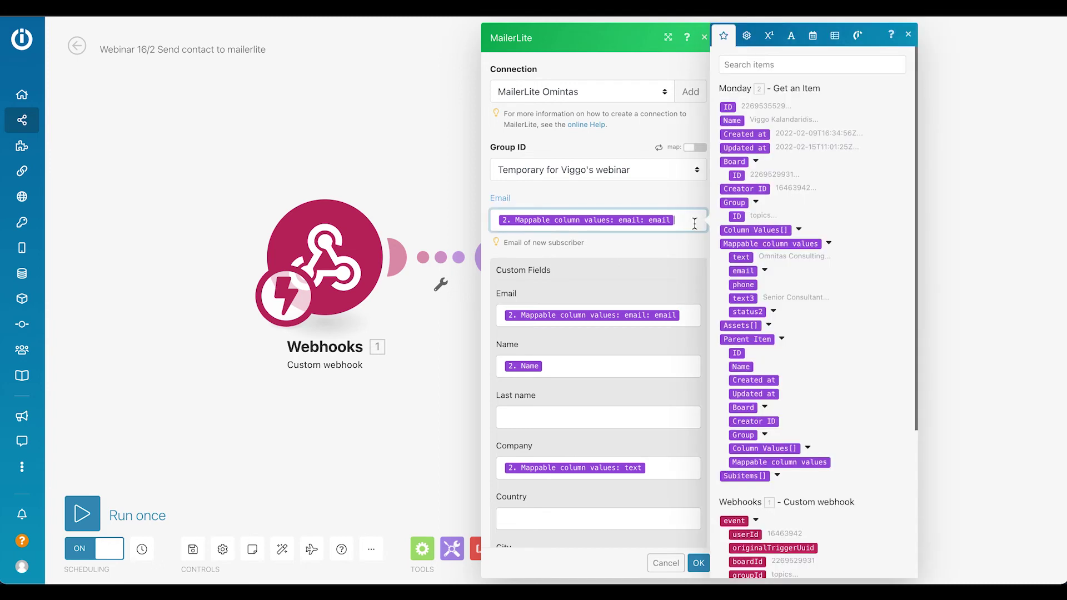
scroll(670, 270, down, 1)
click(638, 269)
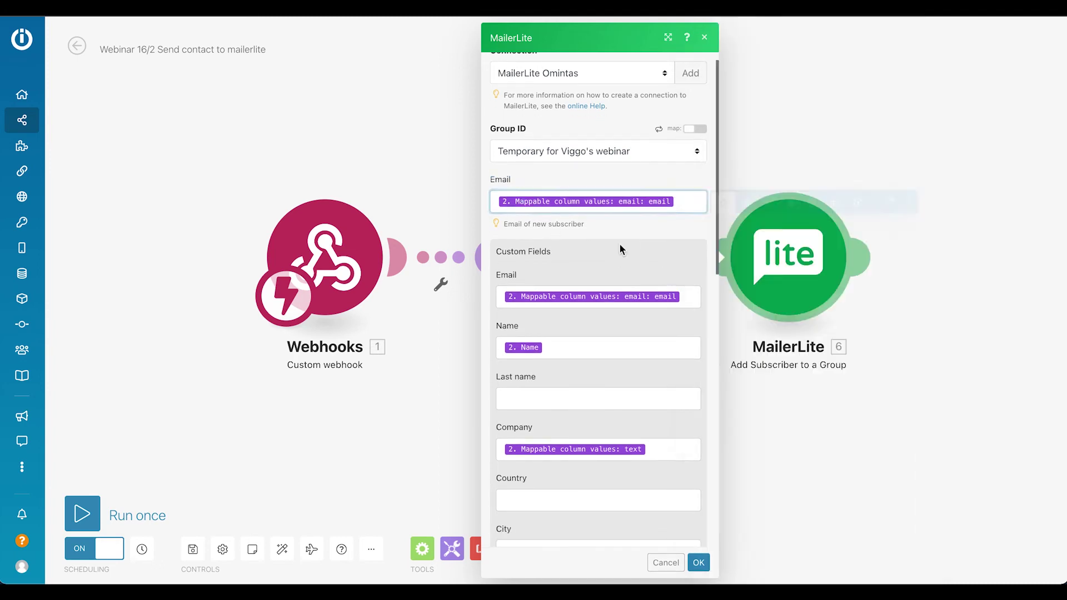
scroll(691, 256, down, 3)
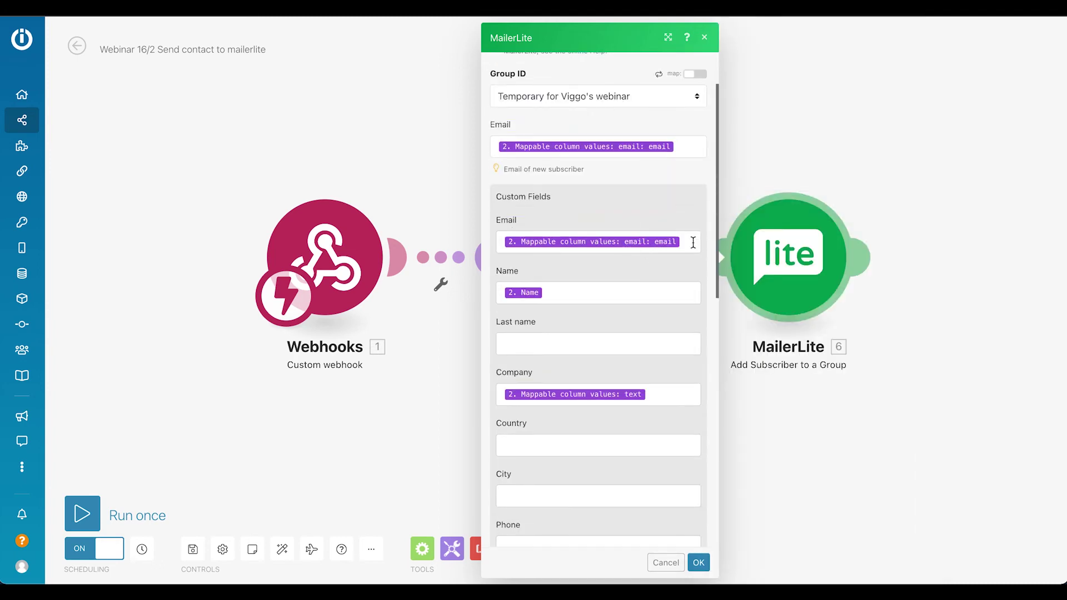
click(693, 243)
click(635, 269)
scroll(588, 211, down, 6)
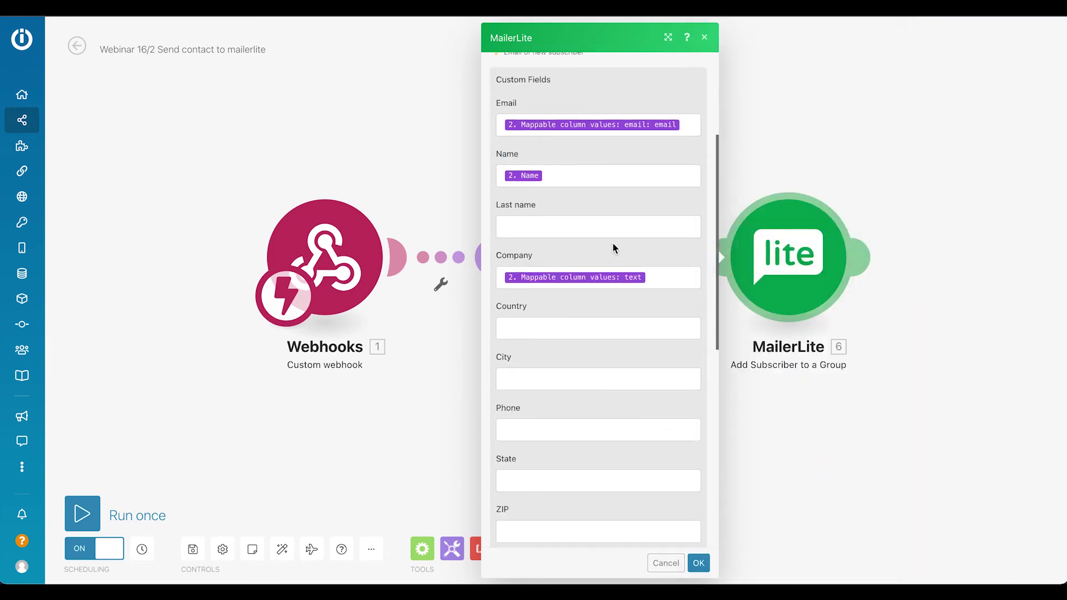
click(586, 184)
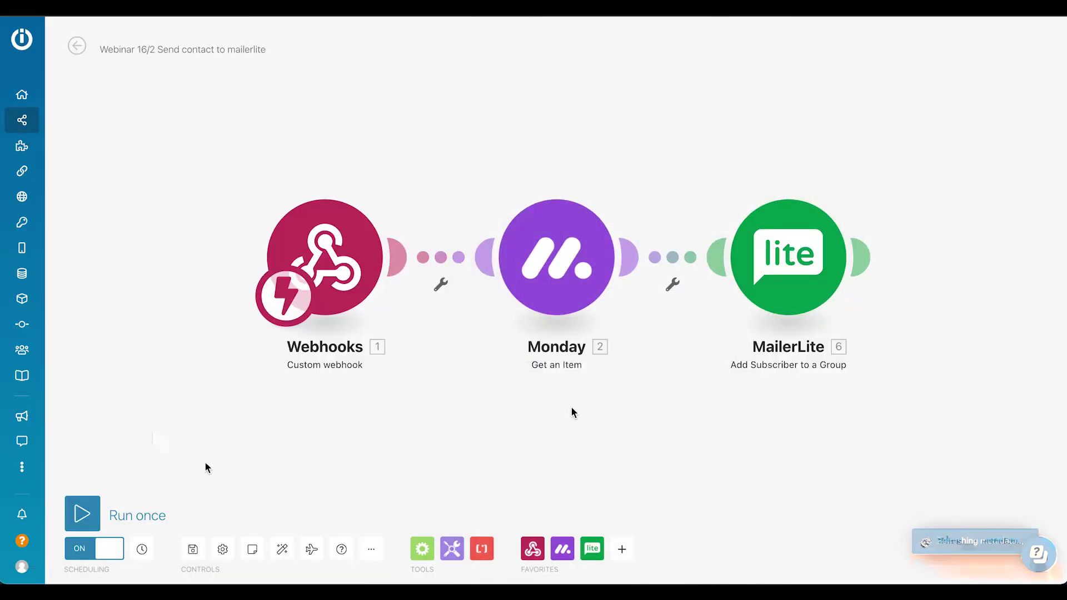
- Run the scenario once, then switch the test contact's Mailer Lite list to None and back to Webinar
click(84, 513)
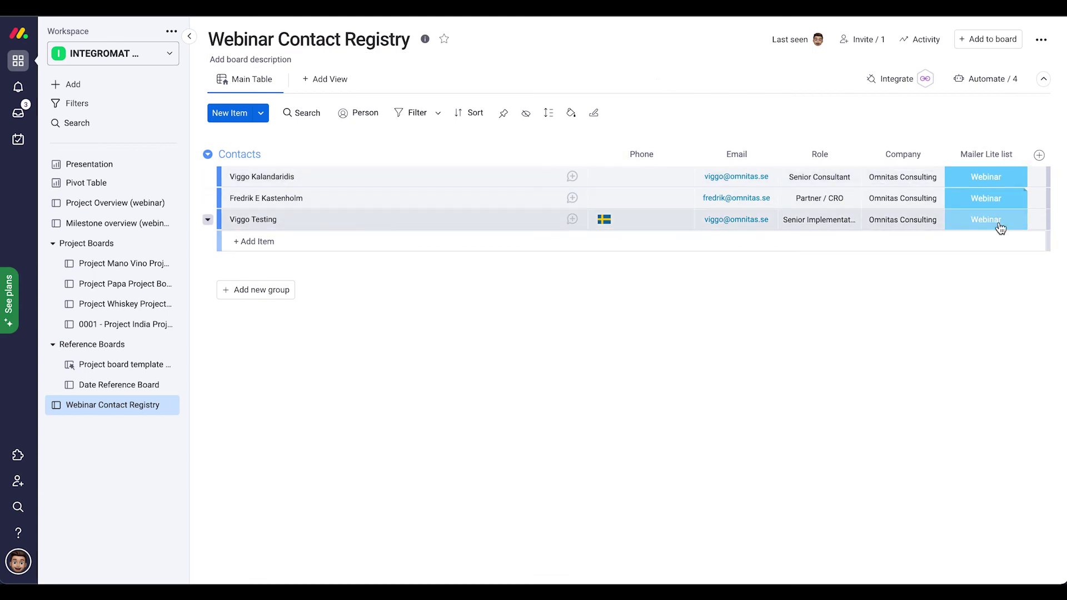
click(998, 225)
click(987, 273)
click(989, 226)
click(975, 249)
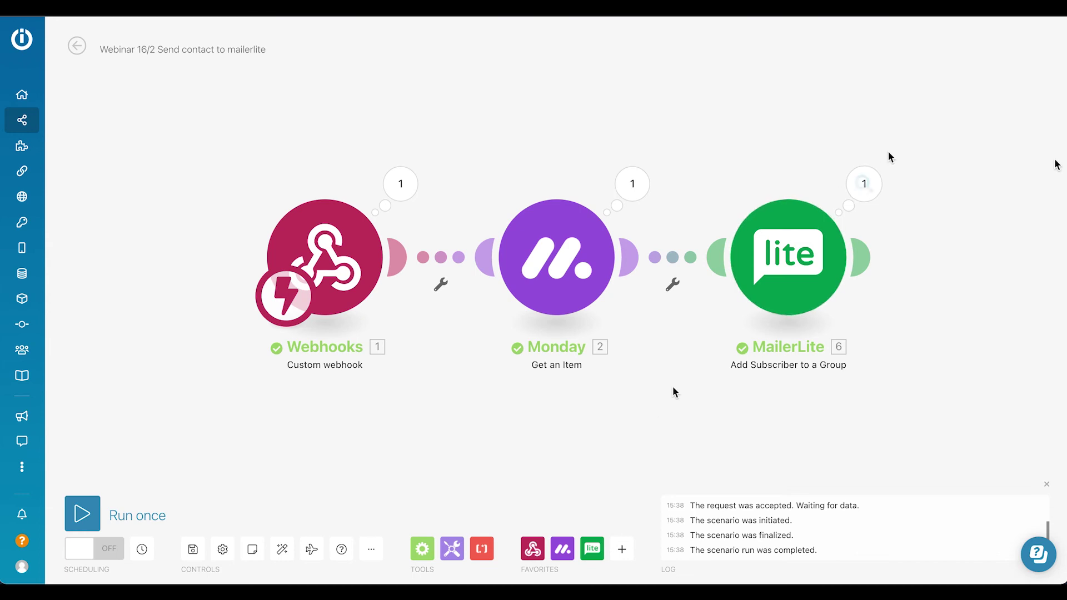
- Inspect the MailerLite module's returned subscriber data, expanding its Custom Fields, then close the details
click(865, 185)
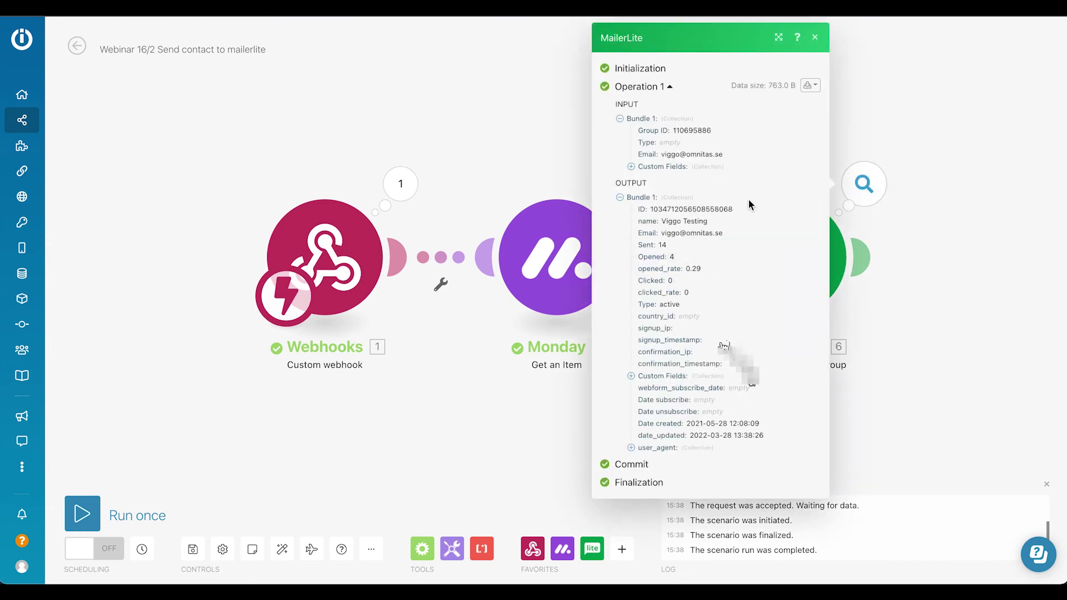
click(631, 377)
scroll(767, 427, down, 3)
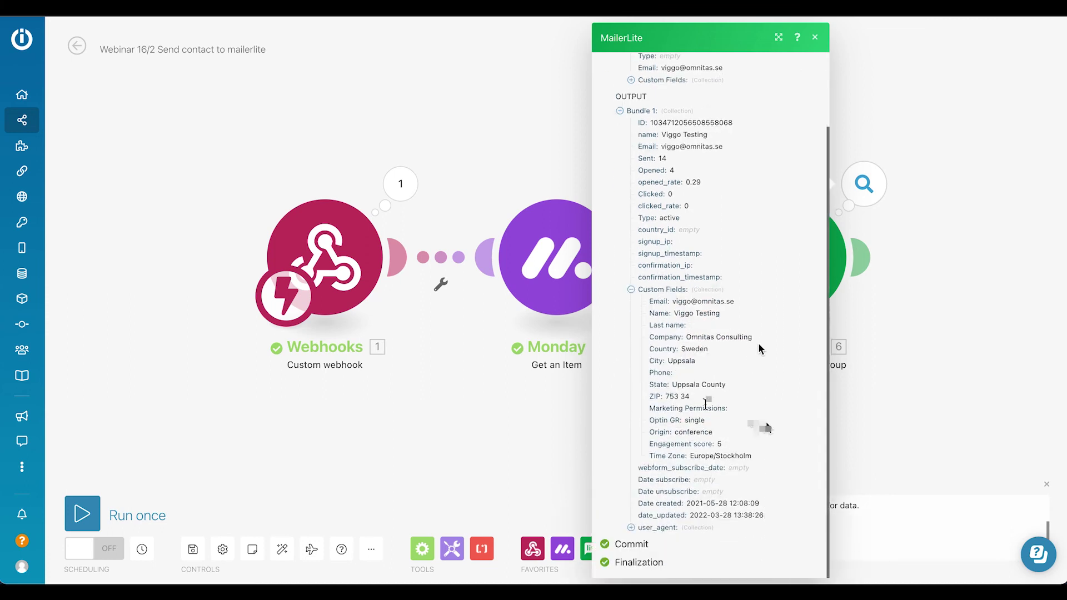
click(995, 83)
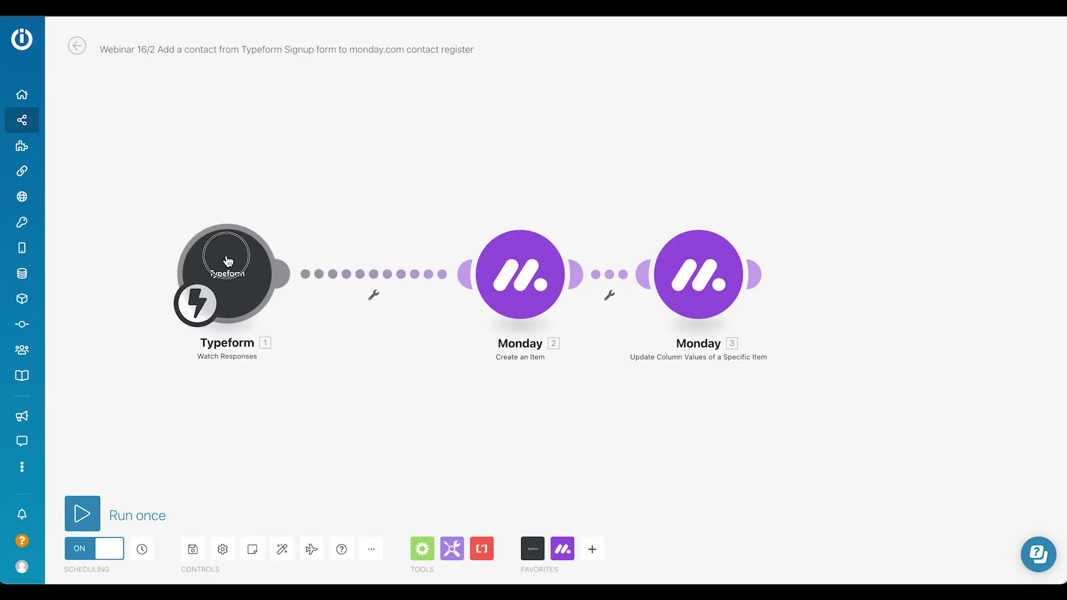
- Drop a Monday Search Items in the Board by Column Values module before Create an Item and rearrange the modules
click(563, 550)
text(search)
drag(666, 461, 376, 278)
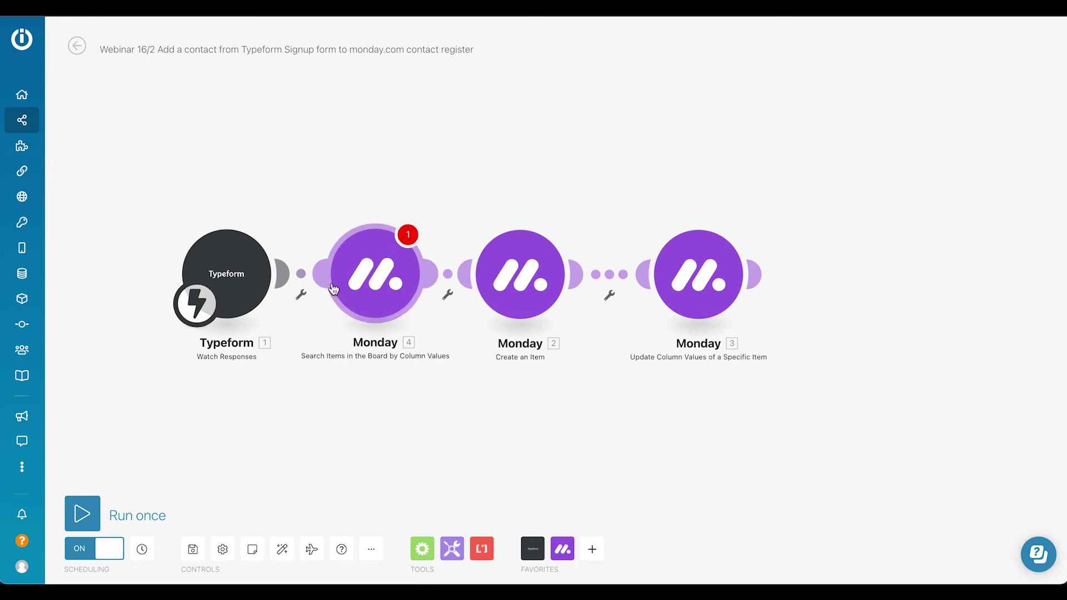
drag(259, 281, 191, 280)
drag(394, 293, 368, 293)
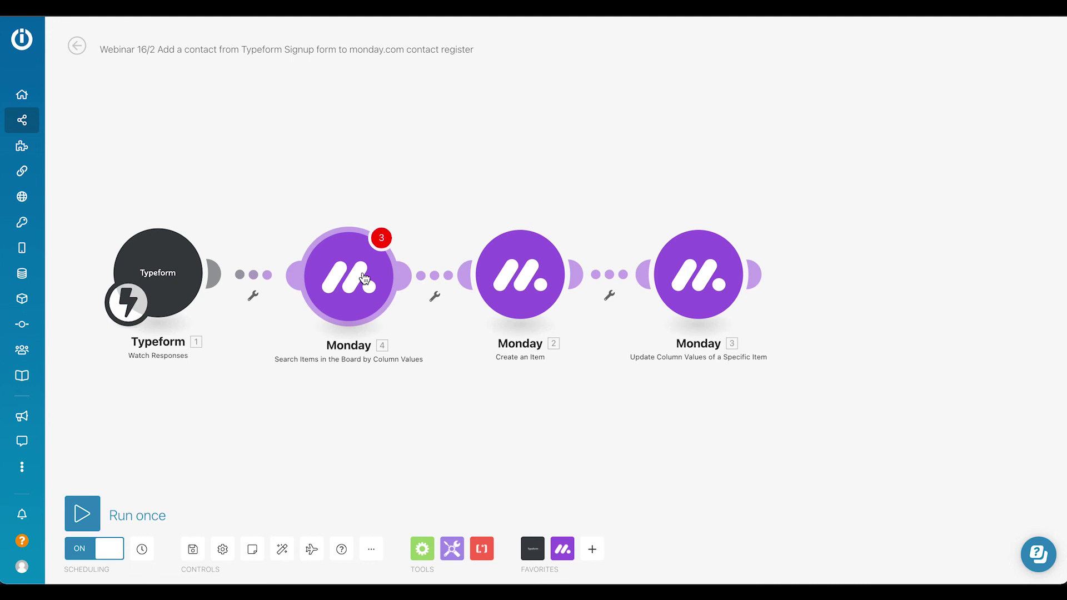
- Filter the link into Create an Item with the condition '4. ID' Does not exist
click(432, 279)
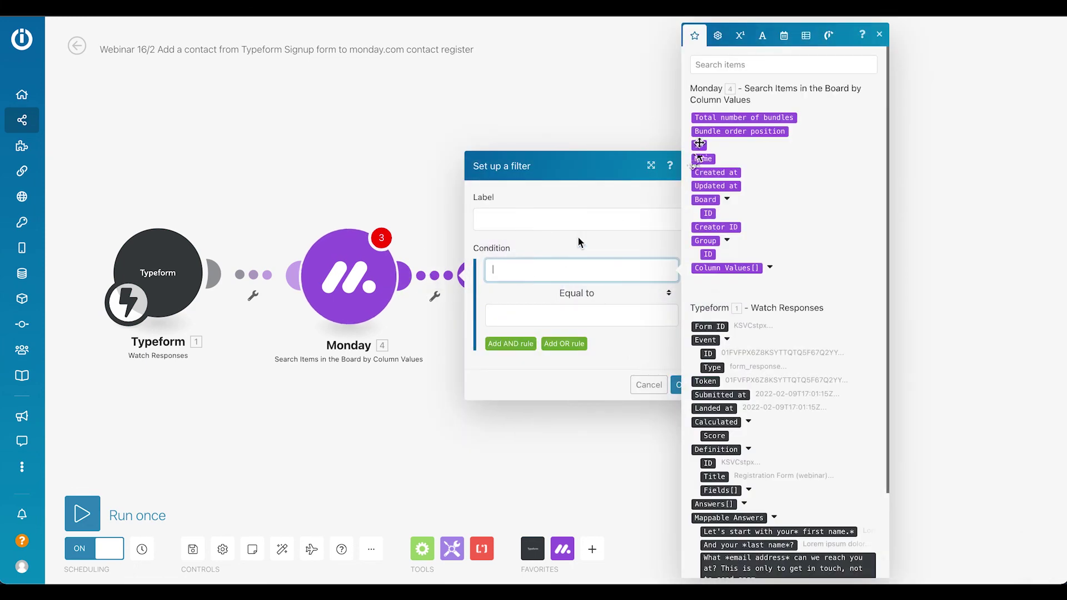
drag(700, 143, 554, 293)
click(595, 291)
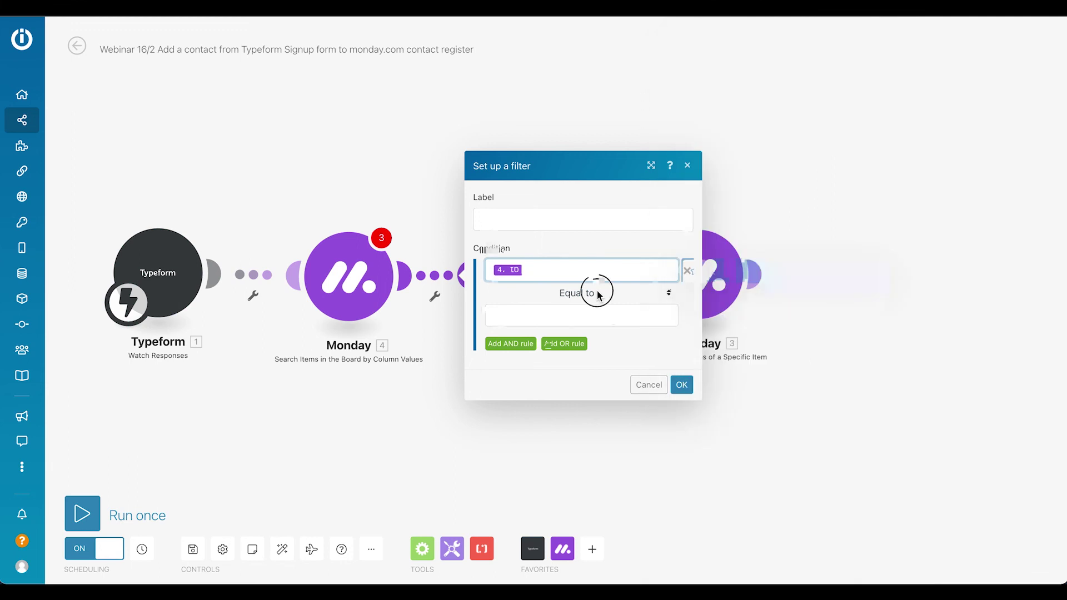
click(584, 262)
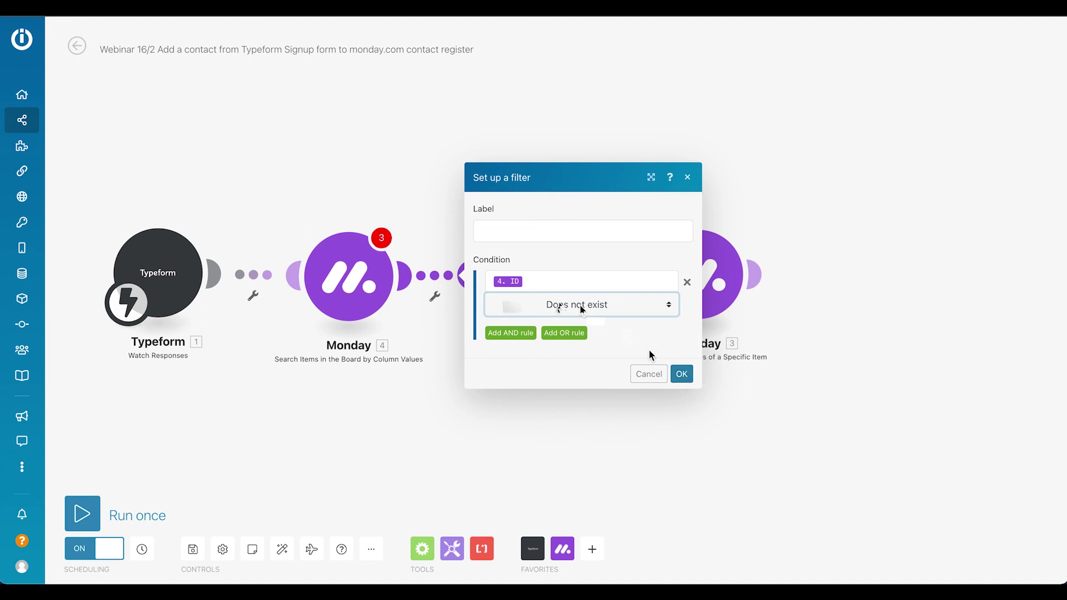
click(681, 378)
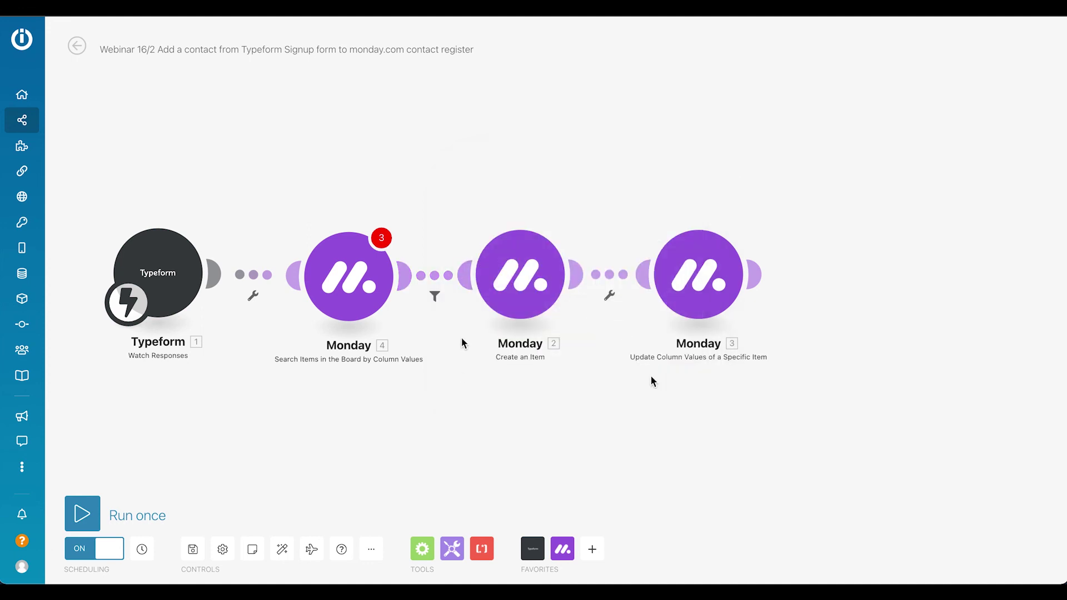